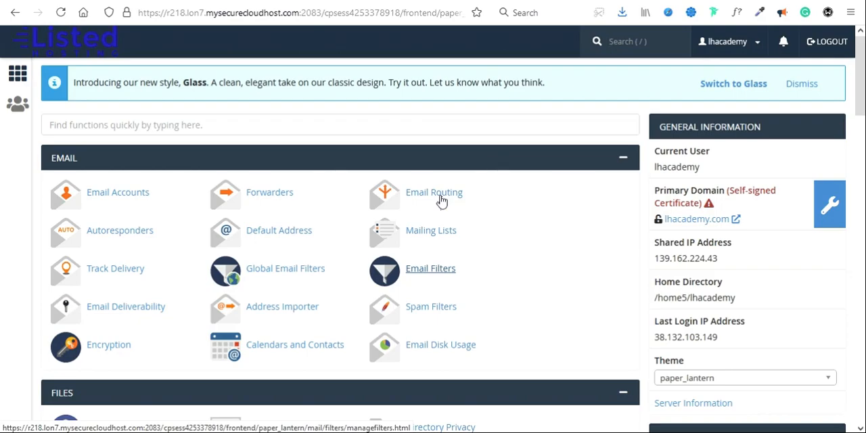
Step: Find the Softaculous app installer on the hosting control panel's home page and open it
{"action": "key", "text": "slash"}
{"action": "scroll", "coordinate": [441, 201], "scroll_direction": "down", "scroll_amount": 10}
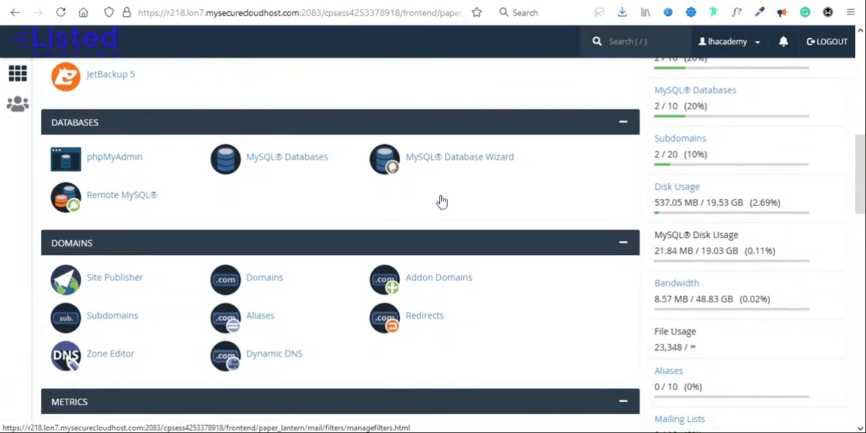
{"action": "scroll", "coordinate": [441, 201], "scroll_direction": "down", "scroll_amount": 7}
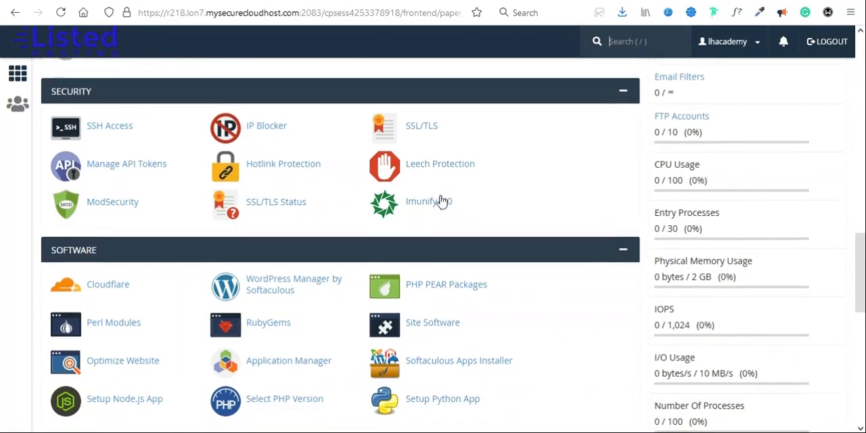
{"action": "scroll", "coordinate": [483, 261], "scroll_direction": "down", "scroll_amount": 7}
{"action": "scroll", "coordinate": [508, 224], "scroll_direction": "up", "scroll_amount": 5}
{"action": "left_click", "coordinate": [444, 201]}
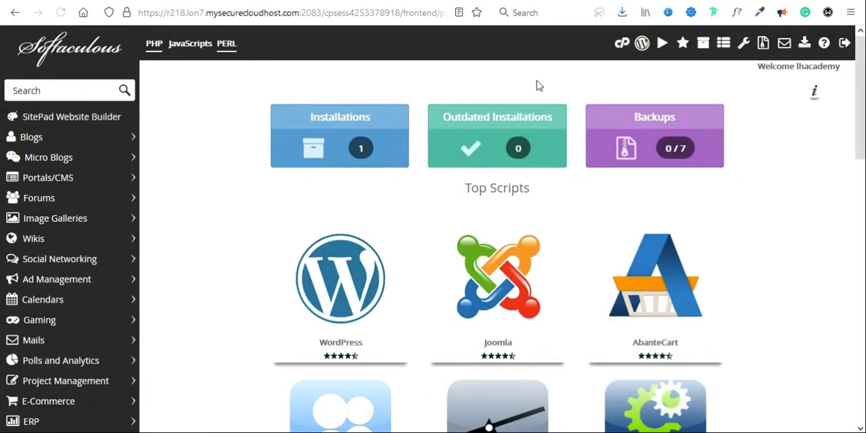
Step: Open WordPress from the Blogs category of scripts and bring up its installation form
{"action": "left_click", "coordinate": [74, 137]}
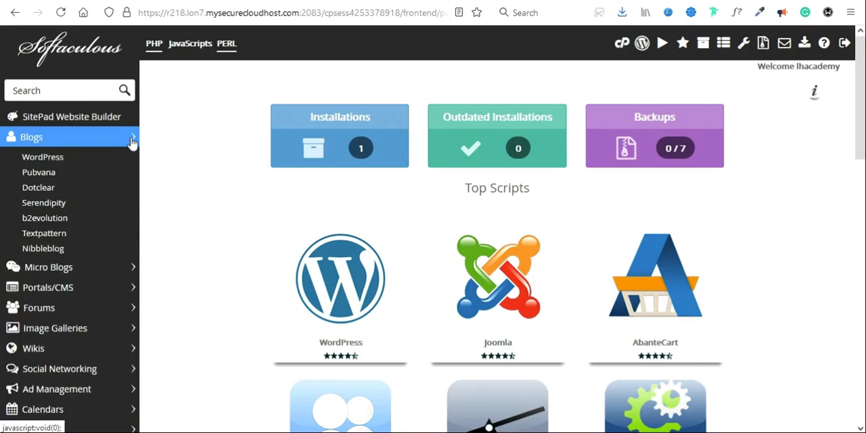
{"action": "left_click", "coordinate": [56, 162]}
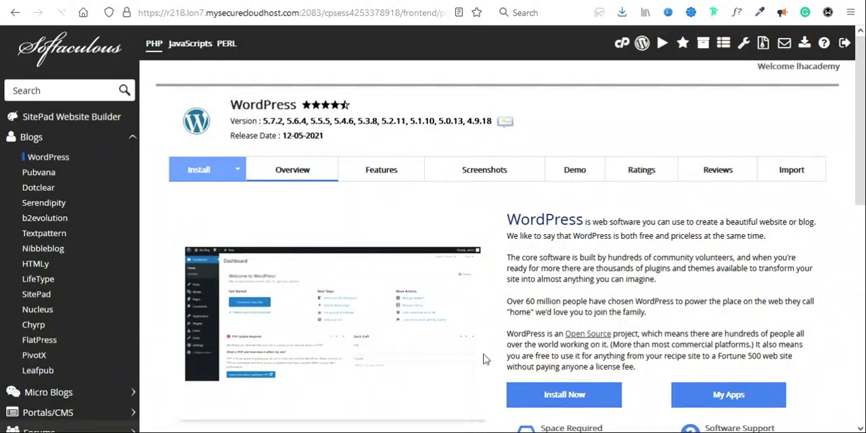
{"action": "left_click", "coordinate": [557, 398]}
{"action": "left_click", "coordinate": [588, 309]}
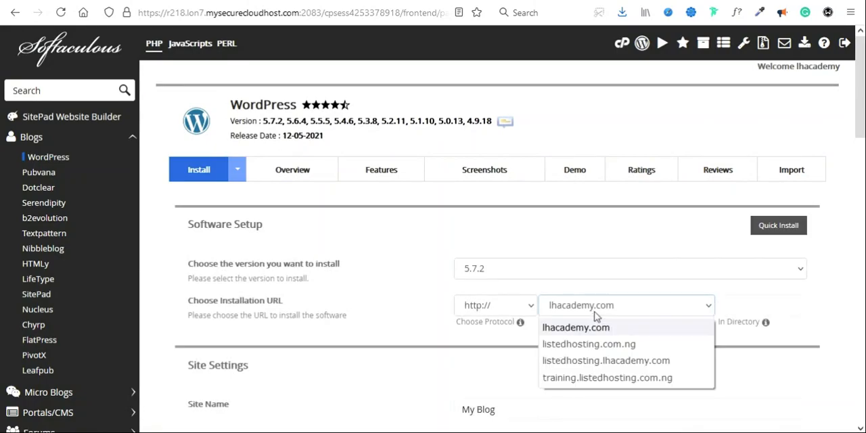
{"action": "left_click", "coordinate": [581, 378]}
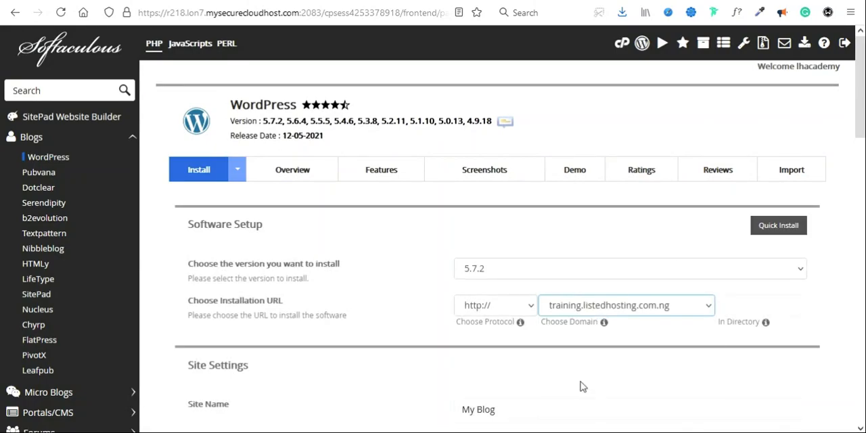
{"action": "scroll", "coordinate": [489, 228], "scroll_direction": "down", "scroll_amount": 3}
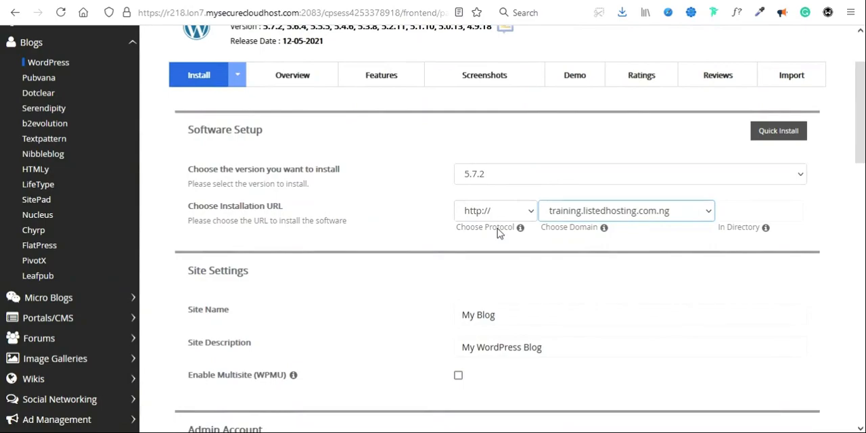
{"action": "left_click", "coordinate": [494, 211]}
{"action": "left_click", "coordinate": [487, 265]}
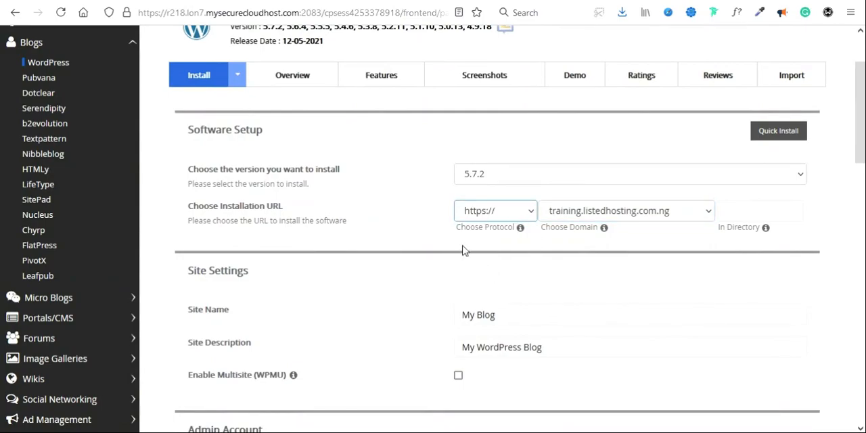
Step: Set the site name to "Listed Hosting" and the site description to "Learn Everyday"
{"action": "scroll", "coordinate": [406, 270], "scroll_direction": "down", "scroll_amount": 2}
{"action": "left_click", "coordinate": [690, 243]}
{"action": "triple_click", "coordinate": [527, 244]}
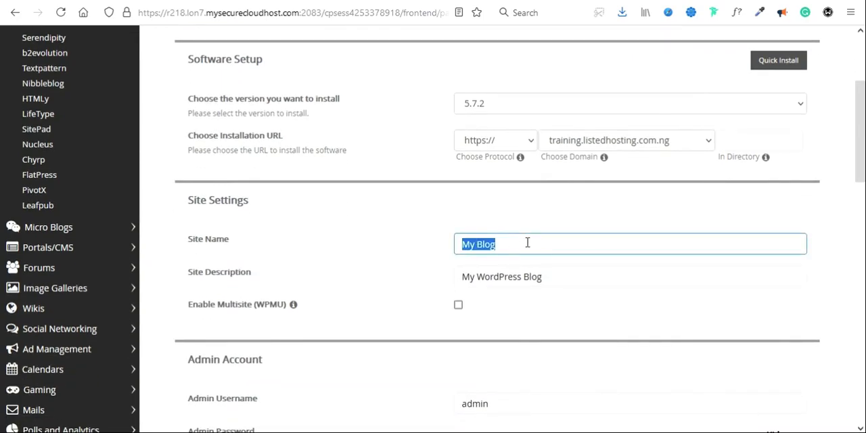
{"action": "type", "text": "Listed Hosting"}
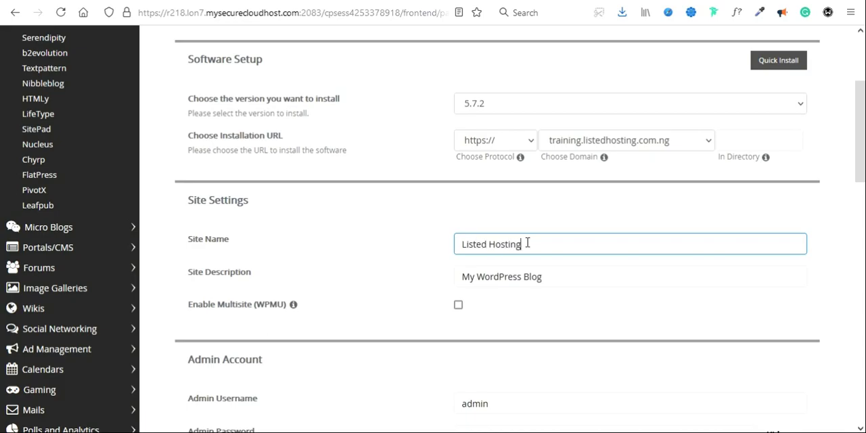
{"action": "key", "text": "Tab"}
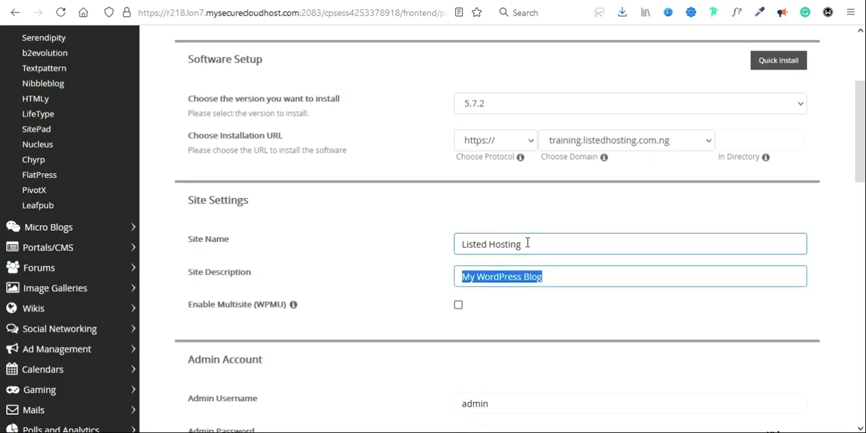
{"action": "type", "text": "Lea"}
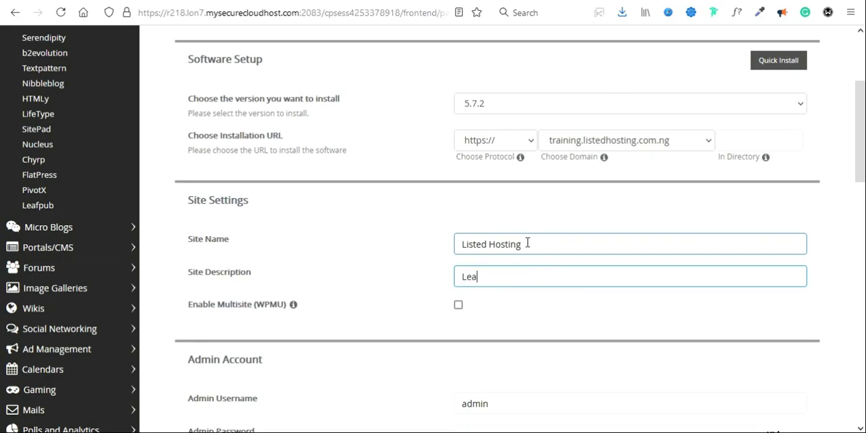
{"action": "type", "text": "rn Everyday"}
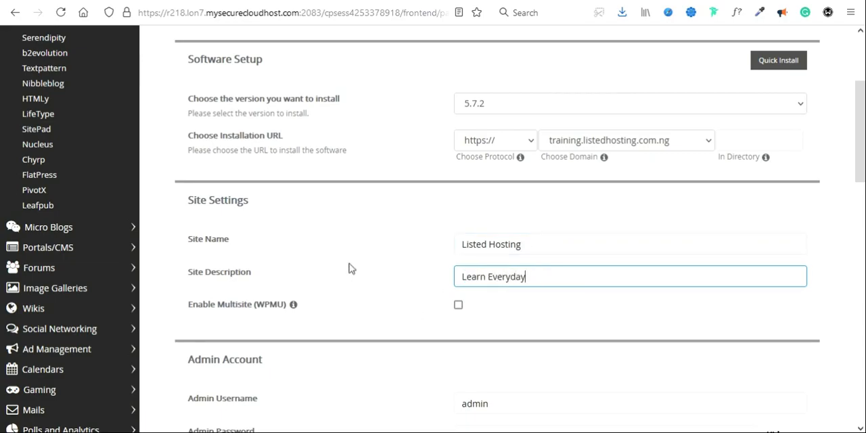
Step: Replace the default admin username in the Admin Account section with the owner's chosen username
{"action": "scroll", "coordinate": [349, 268], "scroll_direction": "down", "scroll_amount": 3}
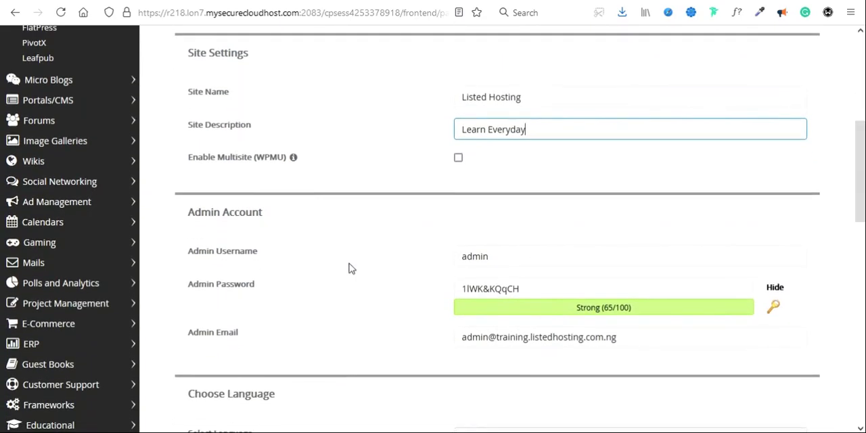
{"action": "scroll", "coordinate": [349, 268], "scroll_direction": "down", "scroll_amount": 1}
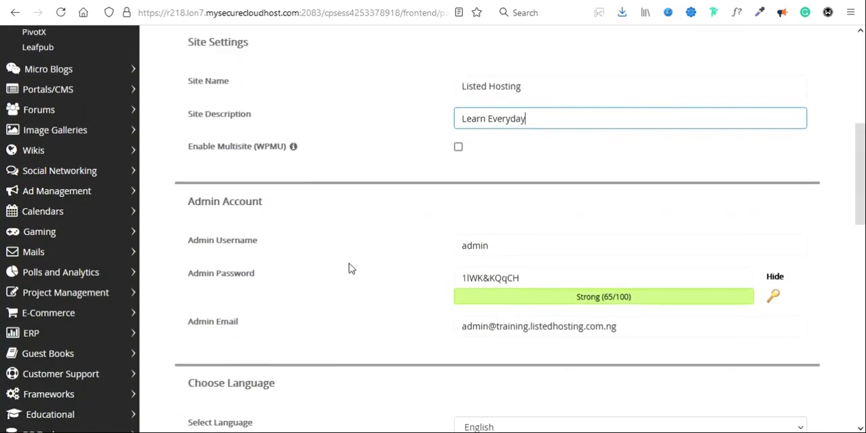
{"action": "double_click", "coordinate": [517, 205]}
{"action": "type", "text": "M"}
{"action": "key", "text": "BackSpace"}
{"action": "type", "text": "Mr"}
{"action": "key", "text": "Down"}
{"action": "key", "text": "Return"}
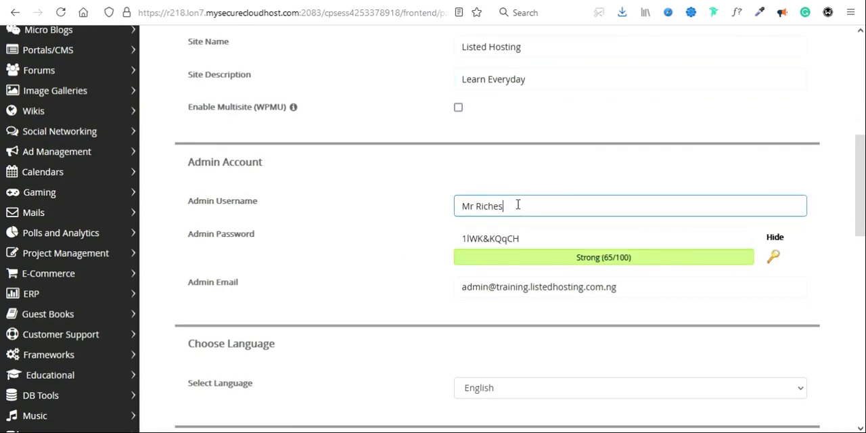
Step: Copy the generated admin password and record it with the admin username under entry 2 of the Web Hosting Password note in Notepad
{"action": "key", "text": "Tab"}
{"action": "key", "text": "ctrl+c"}
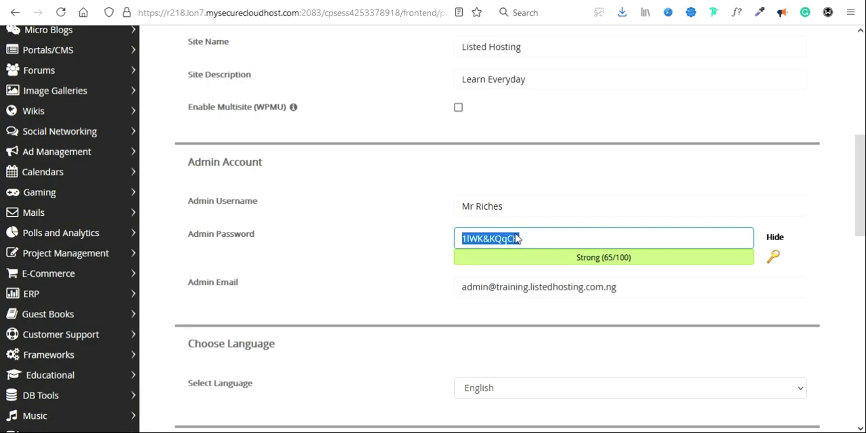
{"action": "key", "text": "alt+Tab"}
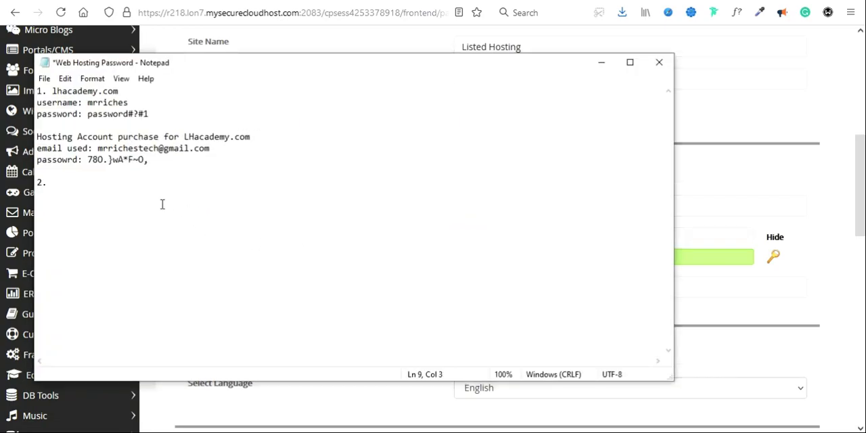
{"action": "type", "text": "password:"}
{"action": "key", "text": "ctrl+v"}
{"action": "key", "text": "Return"}
{"action": "type", "text": "username: m"}
{"action": "key", "text": "BackSpace"}
{"action": "type", "text": "Mr Riches"}
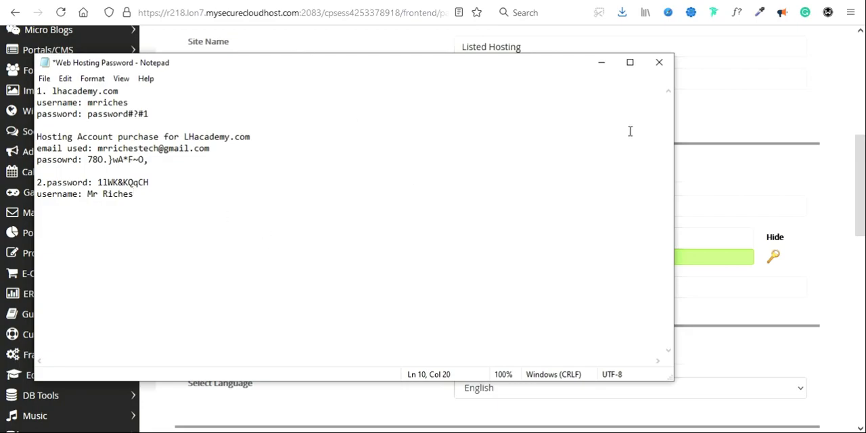
Step: Check the chosen installation domain in the form and add training.listedhosting.com.ng as the heading of entry 2 in the Notepad file
{"action": "left_click", "coordinate": [703, 153]}
{"action": "scroll", "coordinate": [703, 153], "scroll_direction": "up", "scroll_amount": 5}
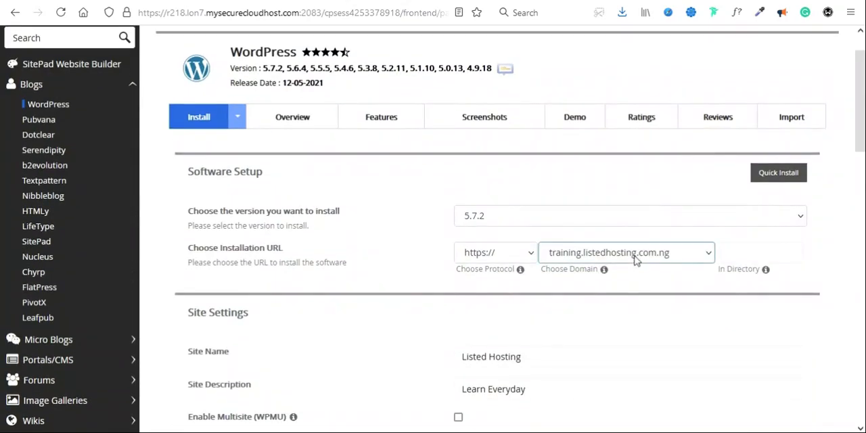
{"action": "left_click", "coordinate": [629, 254]}
{"action": "double_click", "coordinate": [476, 328]}
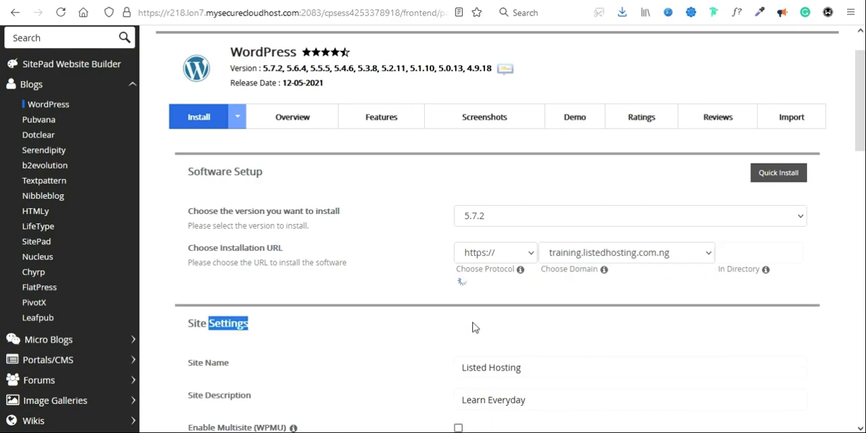
{"action": "scroll", "coordinate": [362, 348], "scroll_direction": "down", "scroll_amount": 1}
{"action": "left_click", "coordinate": [481, 432]}
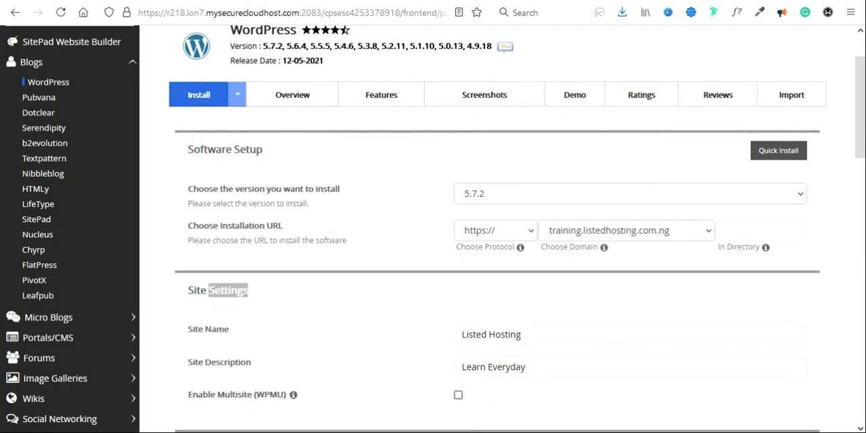
{"action": "left_click", "coordinate": [47, 183]}
{"action": "key", "text": "Return"}
{"action": "left_click", "coordinate": [47, 183]}
{"action": "type", "text": "train"}
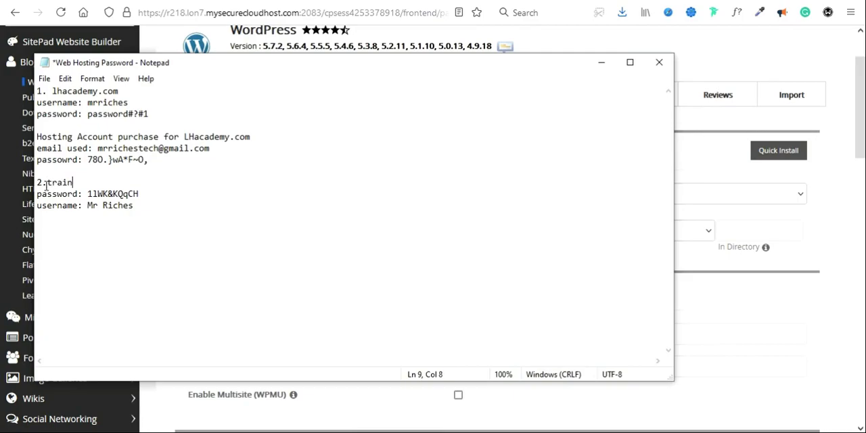
{"action": "type", "text": "ing.listed"}
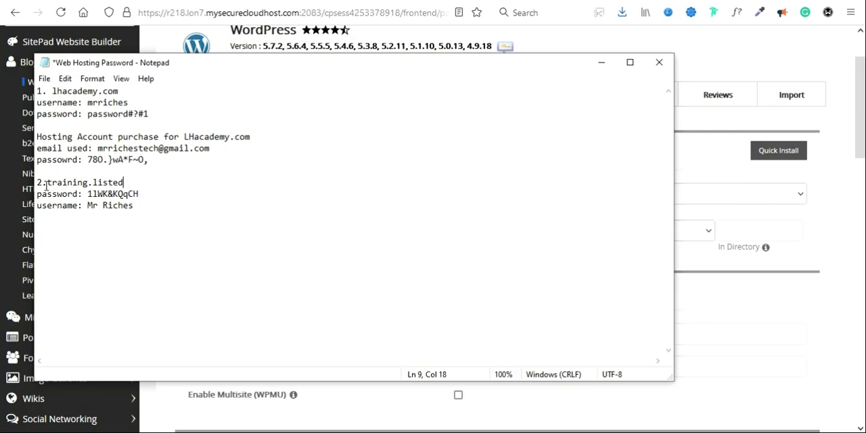
{"action": "type", "text": "hosting.com.ng"}
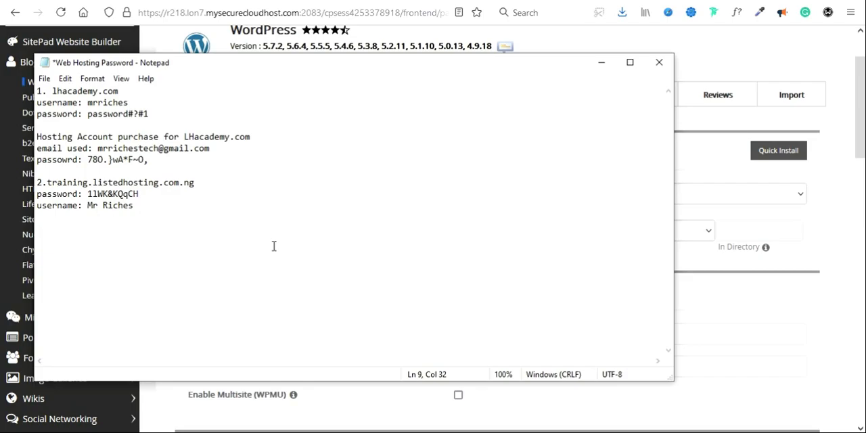
Step: Switch back to the installation form and replace the default admin email with the owner's email address
{"action": "left_click", "coordinate": [688, 288]}
{"action": "scroll", "coordinate": [493, 302], "scroll_direction": "down", "scroll_amount": 1}
{"action": "scroll", "coordinate": [492, 301], "scroll_direction": "down", "scroll_amount": 4}
{"action": "triple_click", "coordinate": [515, 302]}
{"action": "type", "text": "mrriche"}
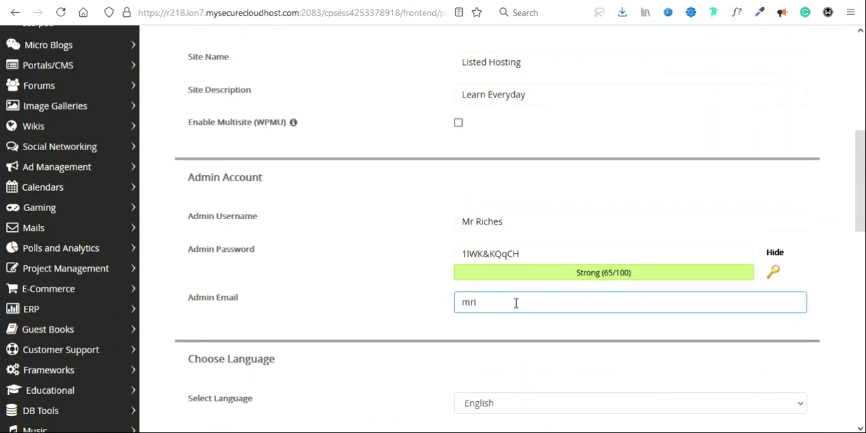
{"action": "type", "text": "s"}
{"action": "key", "text": "Down"}
{"action": "key", "text": "Return"}
Step: Keep English as the language and enable the Classic Editor plugin for the installation
{"action": "scroll", "coordinate": [362, 296], "scroll_direction": "down", "scroll_amount": 2}
{"action": "scroll", "coordinate": [362, 296], "scroll_direction": "down", "scroll_amount": 2}
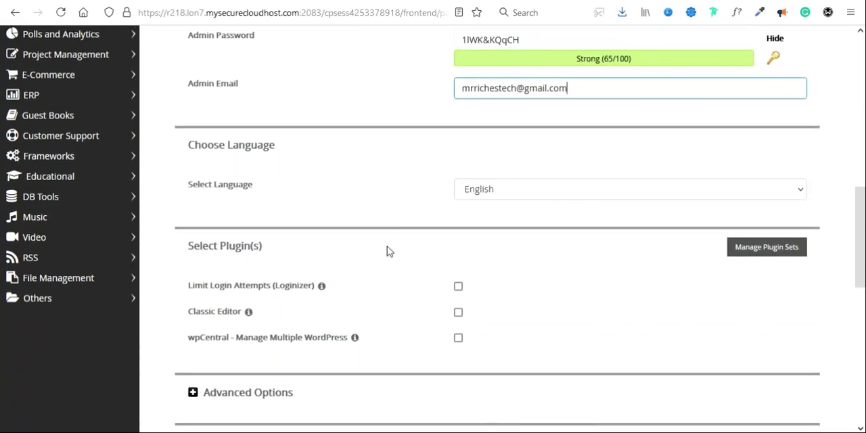
{"action": "scroll", "coordinate": [350, 206], "scroll_direction": "down", "scroll_amount": 2}
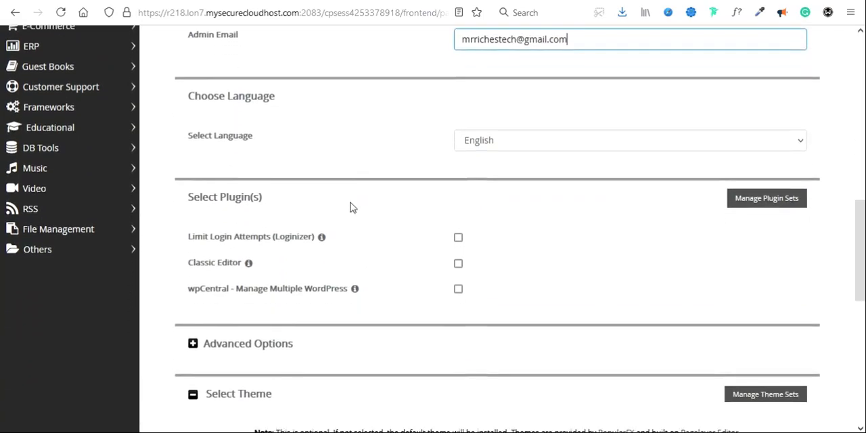
{"action": "scroll", "coordinate": [350, 207], "scroll_direction": "down", "scroll_amount": 2}
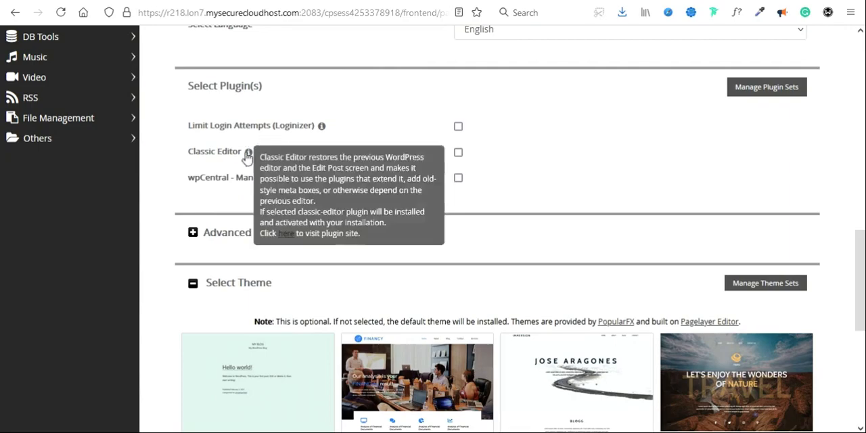
{"action": "left_click", "coordinate": [458, 152]}
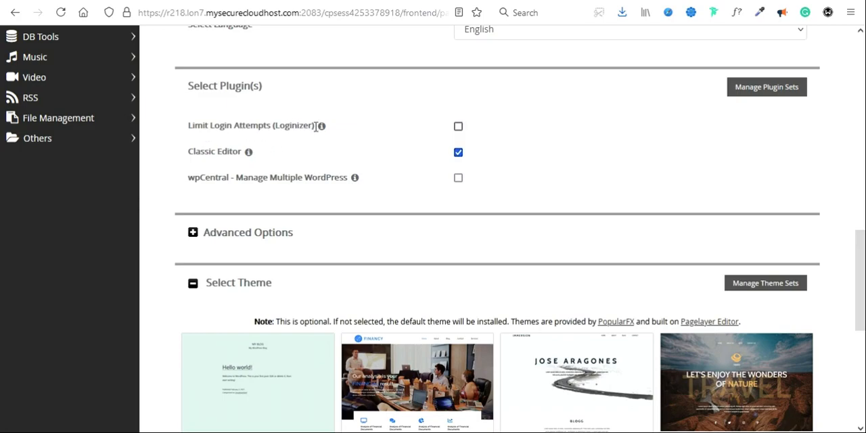
{"action": "mouse_move", "coordinate": [321, 129]}
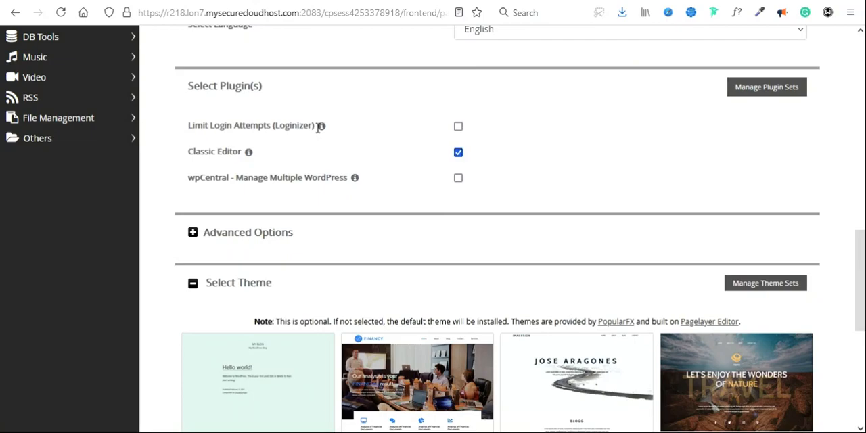
Step: Expand the Advanced Options section and examine the database name, table prefix, upgrade and backup settings
{"action": "scroll", "coordinate": [352, 155], "scroll_direction": "down", "scroll_amount": 1}
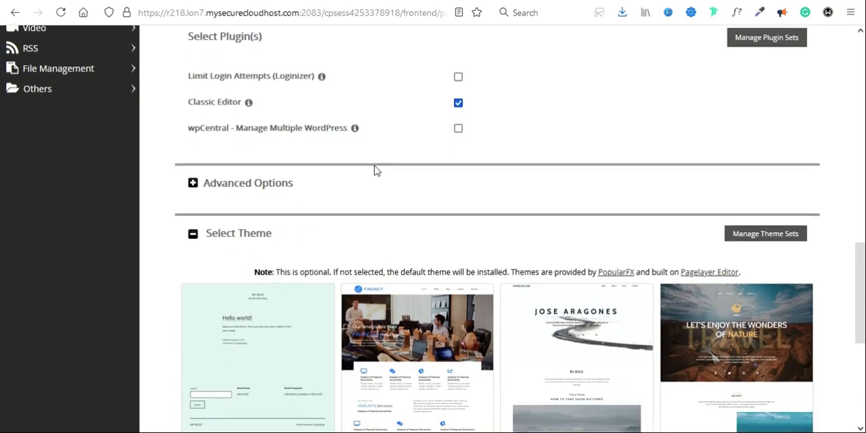
{"action": "left_click", "coordinate": [260, 189]}
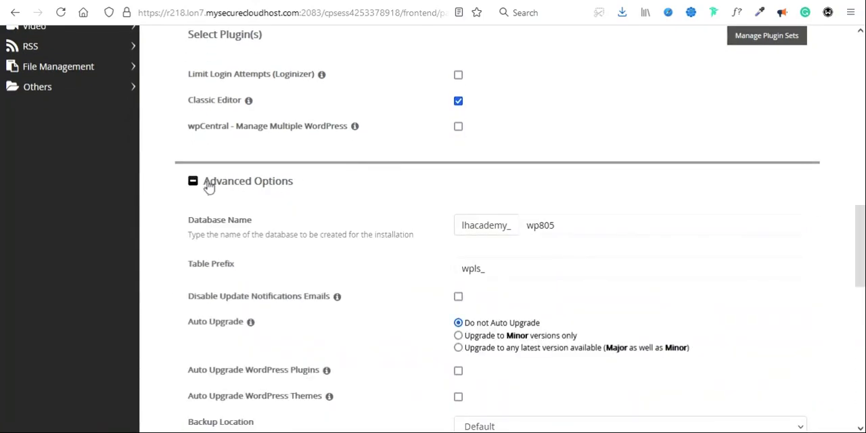
{"action": "scroll", "coordinate": [338, 210], "scroll_direction": "down", "scroll_amount": 2}
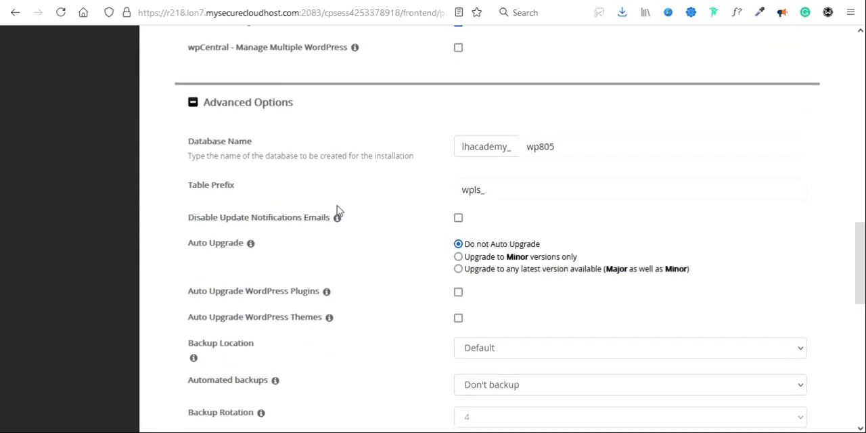
{"action": "left_click", "coordinate": [242, 90]}
{"action": "left_click", "coordinate": [241, 91]}
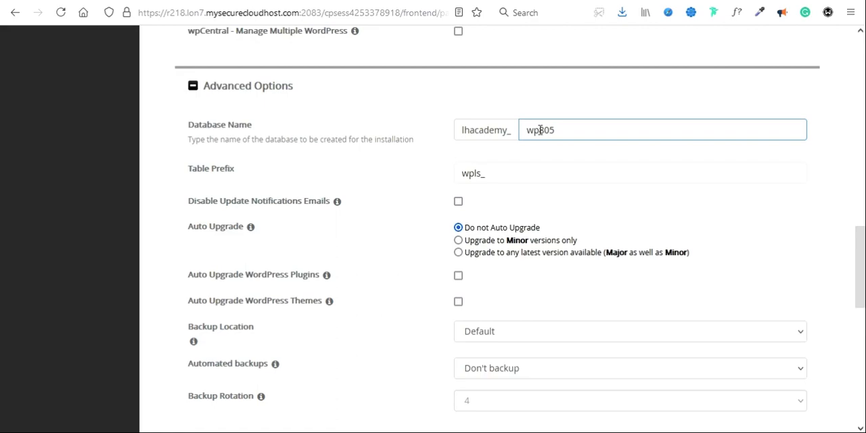
Step: Replace the wp at the start of the database name with other letters and set the table prefix to ntdls_
{"action": "key", "text": "BackSpace"}
{"action": "key", "text": "BackSpace"}
{"action": "type", "text": "htr"}
{"action": "left_click", "coordinate": [472, 173]}
{"action": "key", "text": "BackSpace"}
{"action": "key", "text": "BackSpace"}
{"action": "type", "text": "htd"}
{"action": "scroll", "coordinate": [407, 253], "scroll_direction": "down", "scroll_amount": 3}
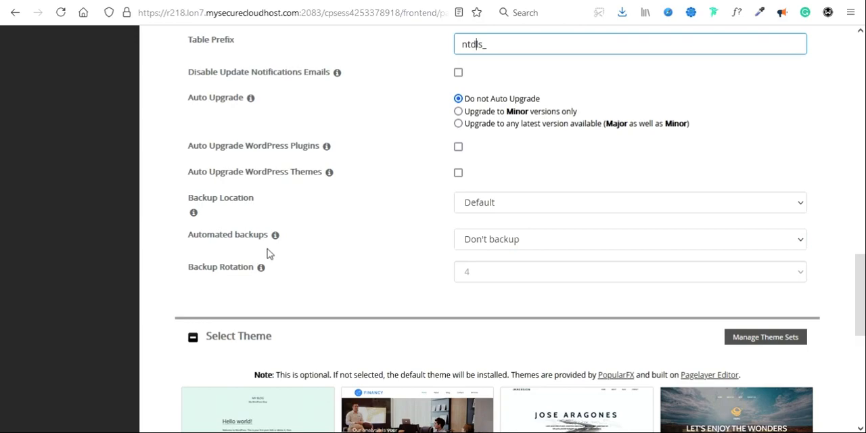
Step: Set the automated backups to Once a day and switch them to the Custom schedule
{"action": "left_click", "coordinate": [501, 241]}
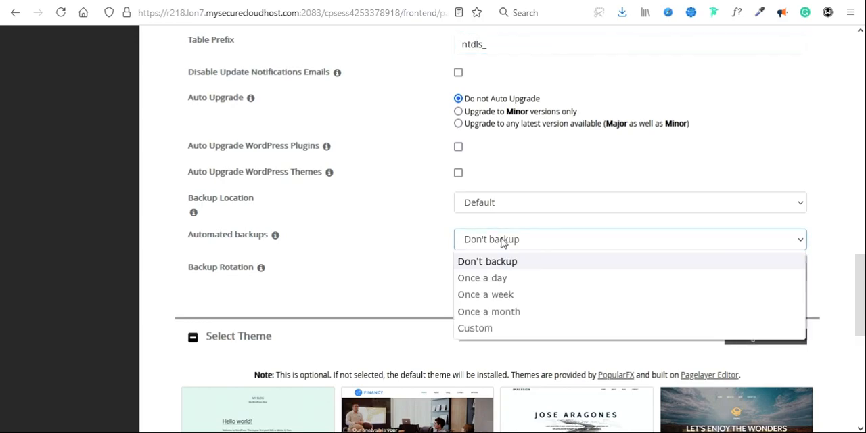
{"action": "left_click", "coordinate": [490, 280]}
{"action": "left_click", "coordinate": [484, 243]}
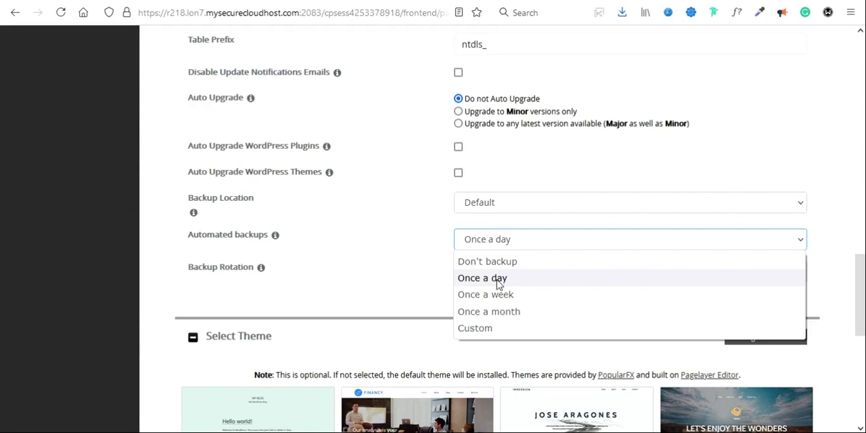
{"action": "left_click", "coordinate": [477, 328]}
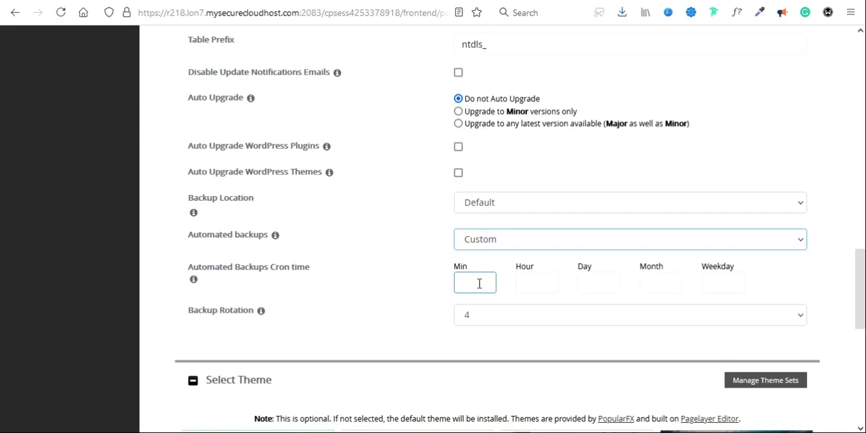
Step: Set the backup cron time to minute 10, with * for hour, day, month and weekday
{"action": "left_click", "coordinate": [479, 283]}
{"action": "type", "text": "10"}
{"action": "left_click", "coordinate": [520, 283]}
{"action": "type", "text": "*"}
{"action": "key", "text": "Tab"}
{"action": "type", "text": "*"}
{"action": "key", "text": "Tab"}
{"action": "type", "text": "*"}
{"action": "key", "text": "Tab"}
{"action": "type", "text": "*"}
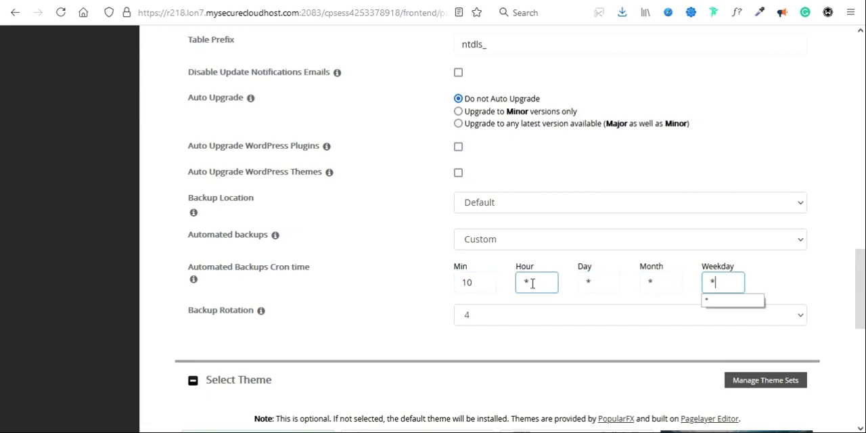
Step: Change the backup cron time to minute *, hour 8 and day 1, trying hours 1 and 6 first
{"action": "left_click", "coordinate": [458, 288]}
{"action": "double_click", "coordinate": [480, 285]}
{"action": "type", "text": "*"}
{"action": "key", "text": "Tab"}
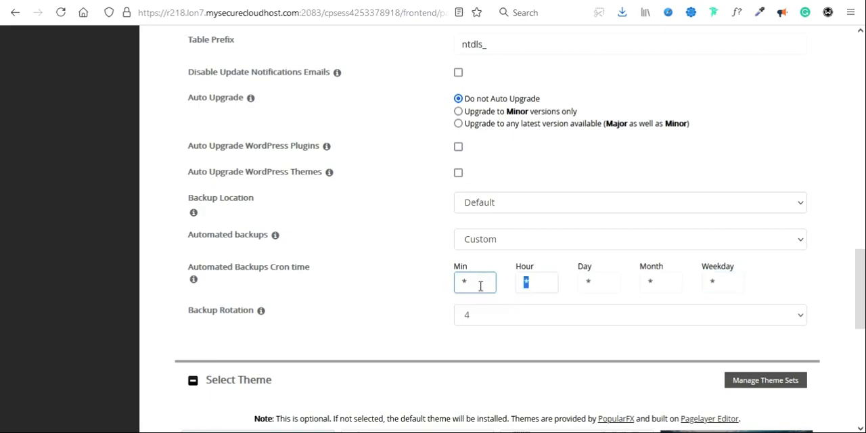
{"action": "type", "text": "1"}
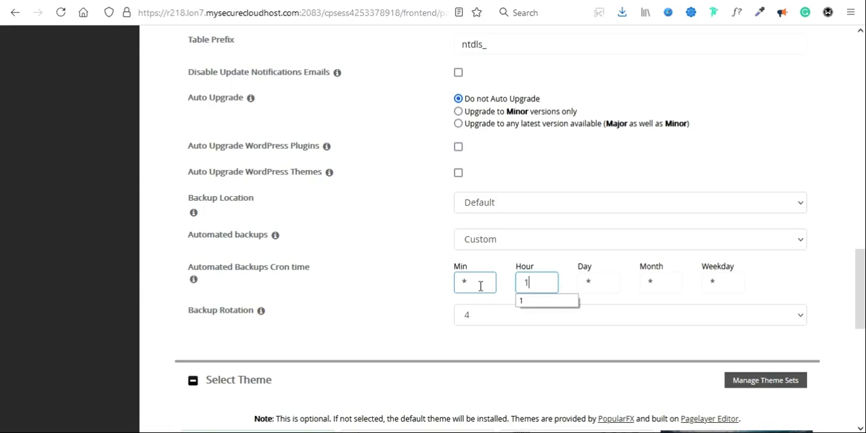
{"action": "double_click", "coordinate": [529, 282]}
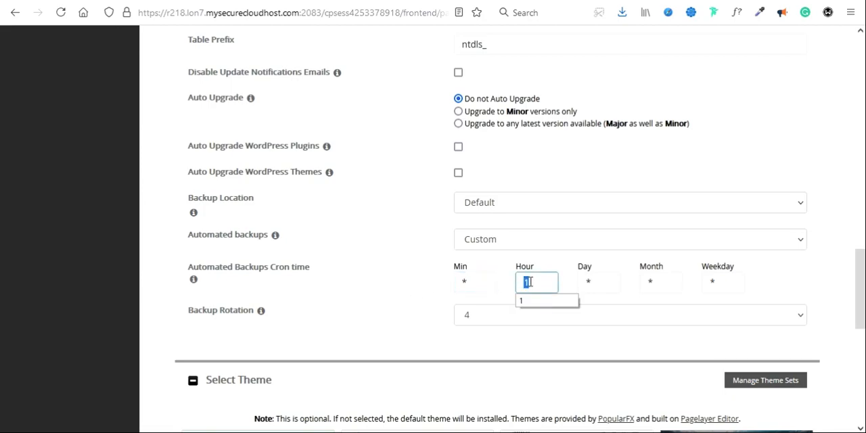
{"action": "type", "text": "6"}
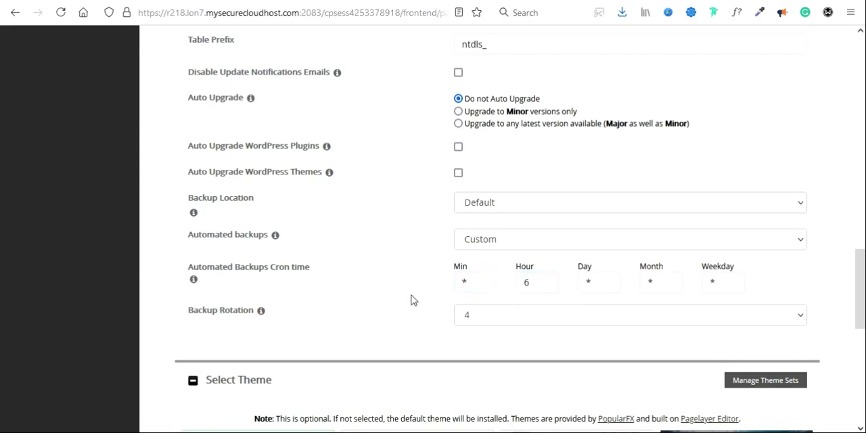
{"action": "double_click", "coordinate": [534, 284]}
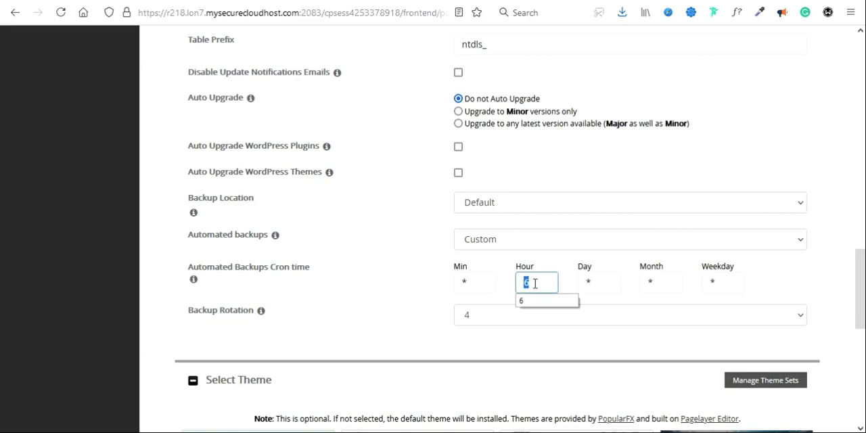
{"action": "type", "text": "8"}
{"action": "double_click", "coordinate": [599, 282]}
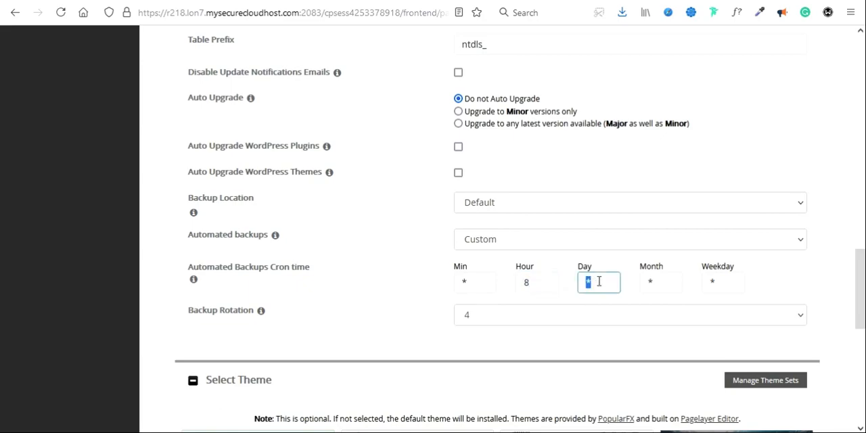
{"action": "type", "text": "1"}
Step: Check the available automated backup frequencies and set the cron day back to *
{"action": "left_click", "coordinate": [538, 242]}
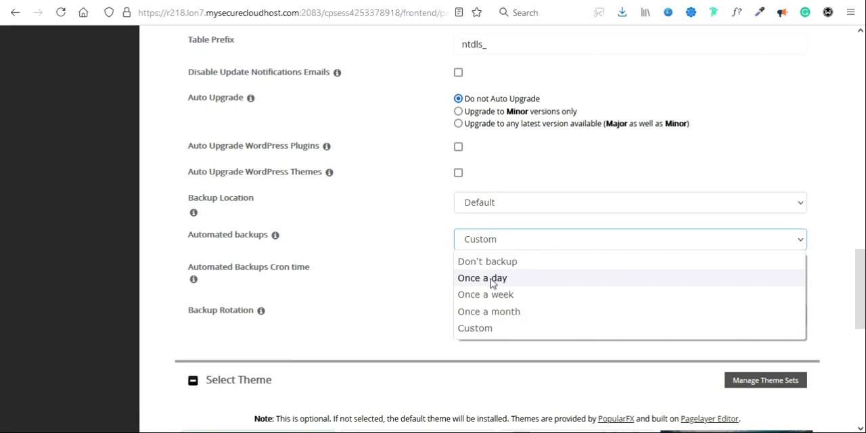
{"action": "left_click", "coordinate": [394, 277]}
{"action": "left_click", "coordinate": [599, 286]}
{"action": "double_click", "coordinate": [600, 286]}
{"action": "type", "text": "*"}
{"action": "left_click", "coordinate": [541, 283]}
{"action": "double_click", "coordinate": [541, 282]}
{"action": "left_click", "coordinate": [483, 279]}
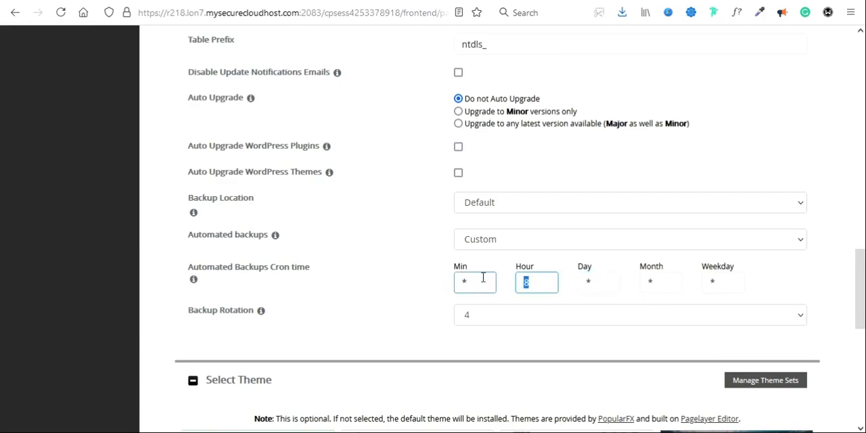
{"action": "double_click", "coordinate": [483, 279]}
Step: Set the automated backups to Once a day and keep the backup rotation at 4
{"action": "left_click", "coordinate": [483, 249]}
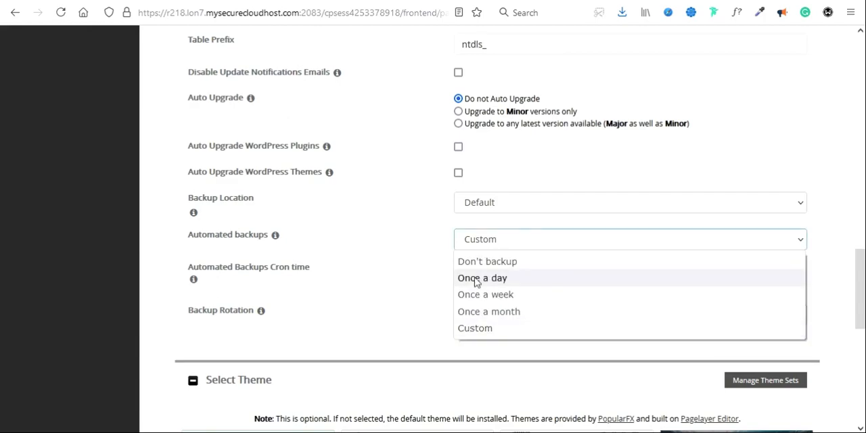
{"action": "left_click", "coordinate": [482, 276]}
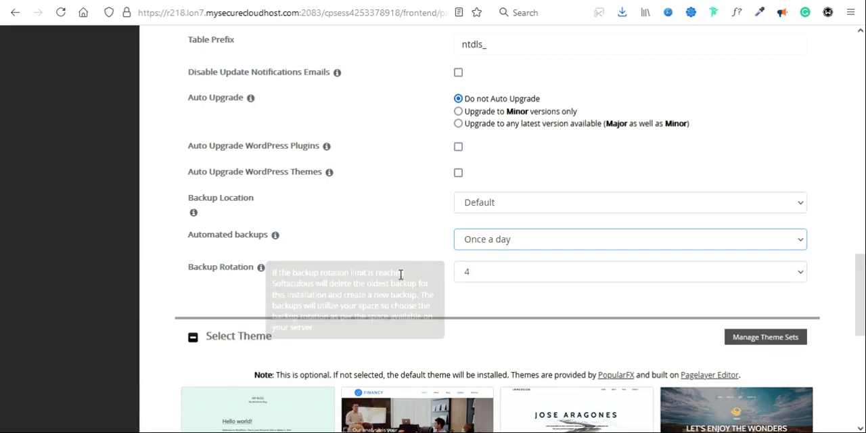
{"action": "left_click", "coordinate": [481, 274]}
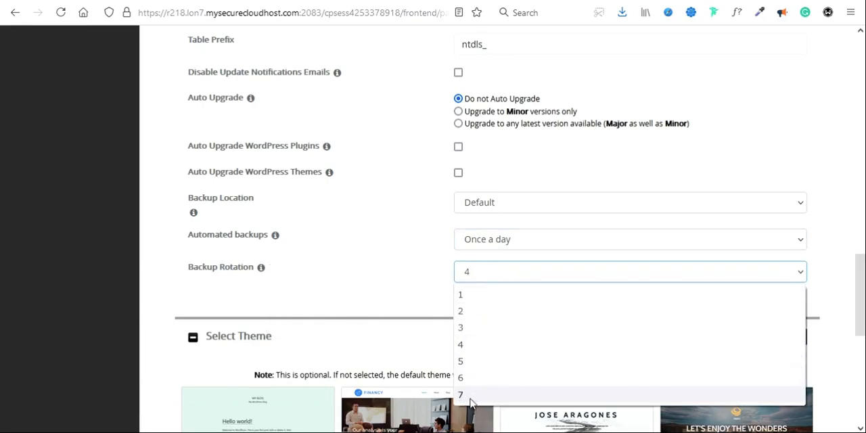
{"action": "left_click", "coordinate": [405, 282]}
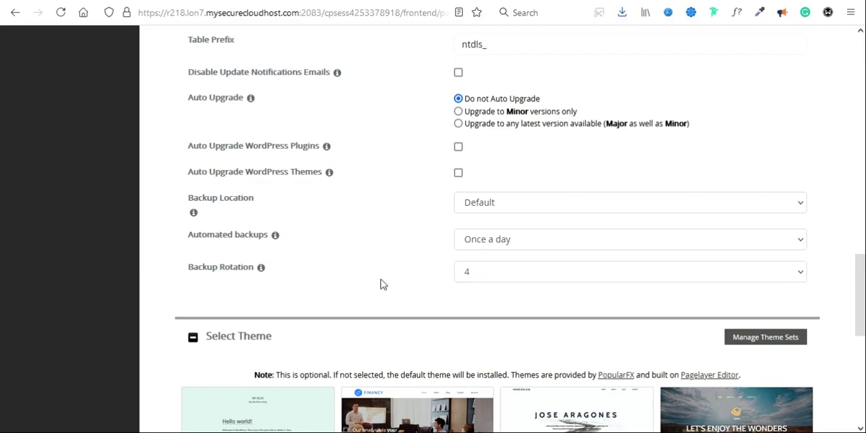
Step: Review the theme choices, installation email field, admin account, site settings and WordPress version in the installation form
{"action": "scroll", "coordinate": [380, 284], "scroll_direction": "down", "scroll_amount": 3}
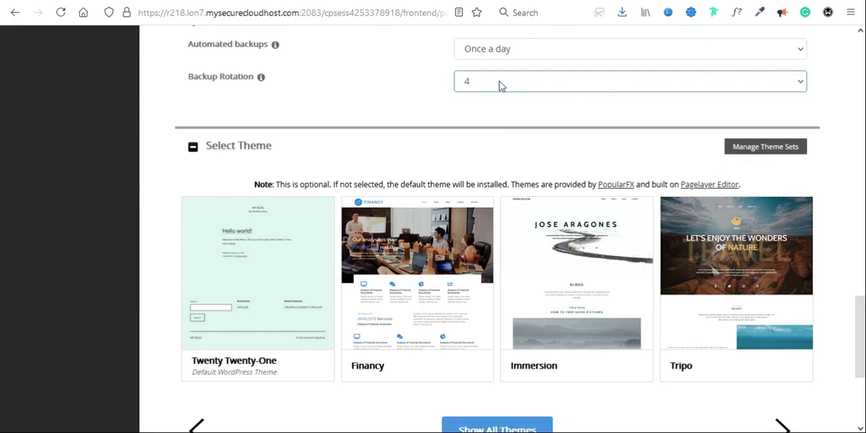
{"action": "scroll", "coordinate": [451, 155], "scroll_direction": "down", "scroll_amount": 3}
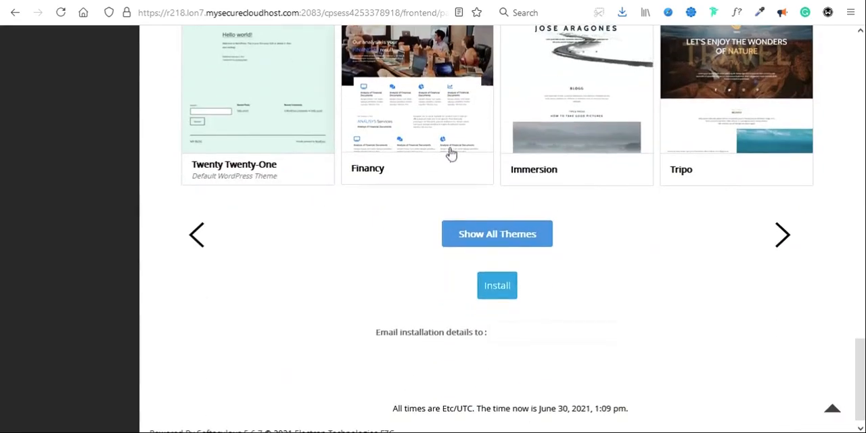
{"action": "scroll", "coordinate": [405, 228], "scroll_direction": "up", "scroll_amount": 3}
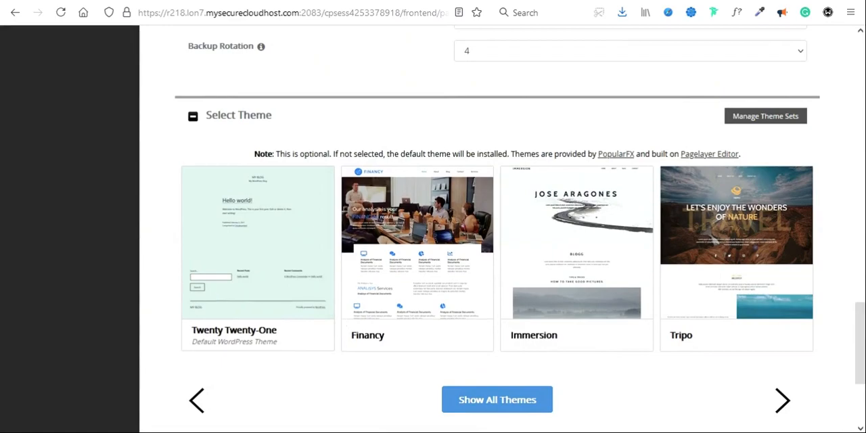
{"action": "scroll", "coordinate": [346, 403], "scroll_direction": "down", "scroll_amount": 3}
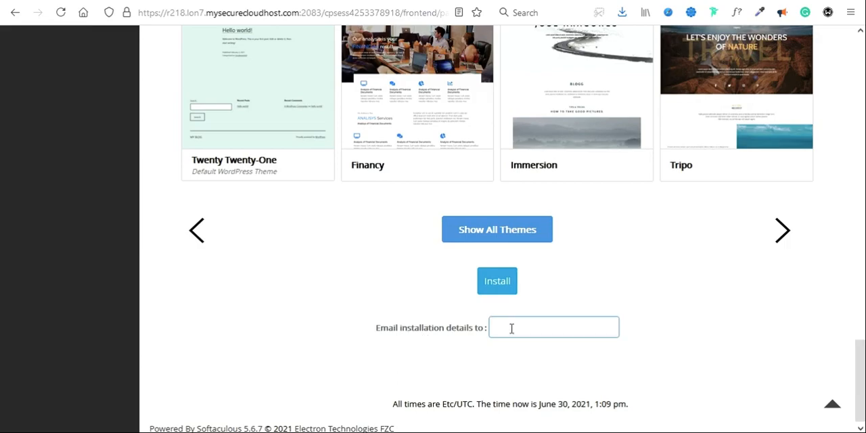
{"action": "left_click", "coordinate": [497, 289]}
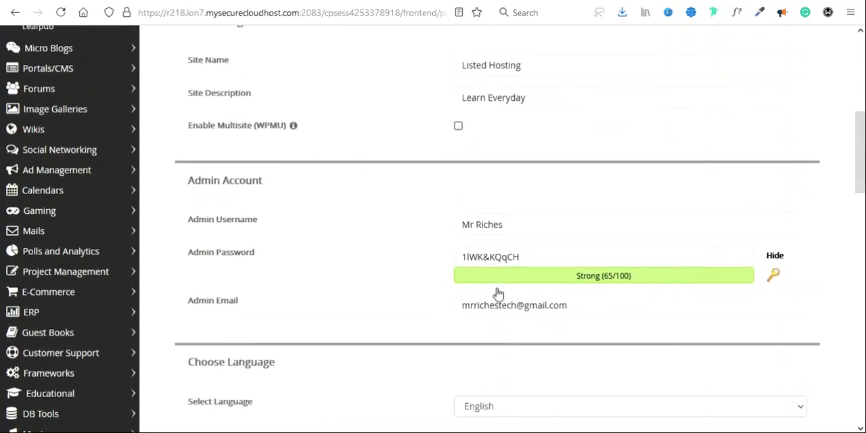
{"action": "scroll", "coordinate": [578, 198], "scroll_direction": "up", "scroll_amount": 4}
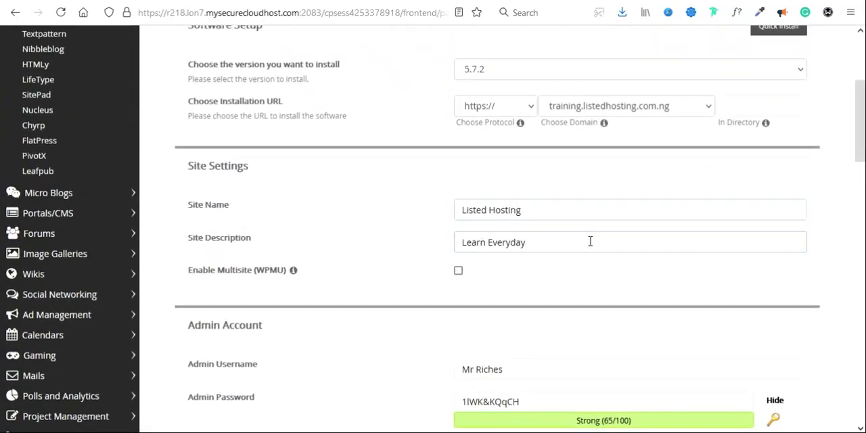
{"action": "scroll", "coordinate": [590, 240], "scroll_direction": "up", "scroll_amount": 3}
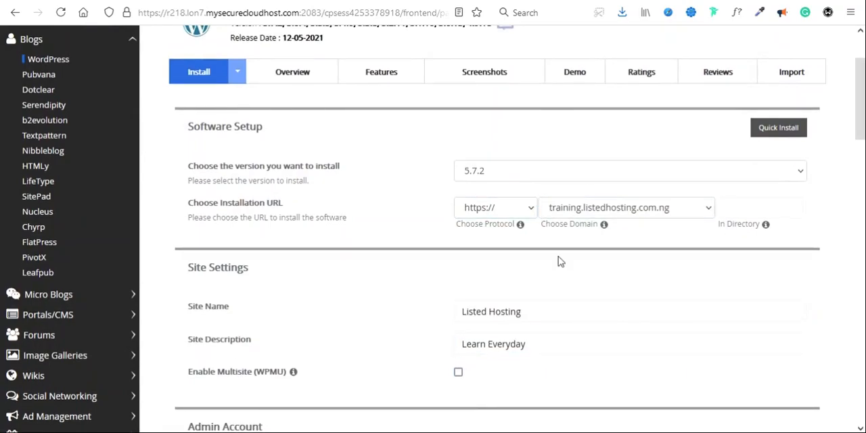
{"action": "left_click", "coordinate": [568, 183]}
{"action": "left_click", "coordinate": [567, 182]}
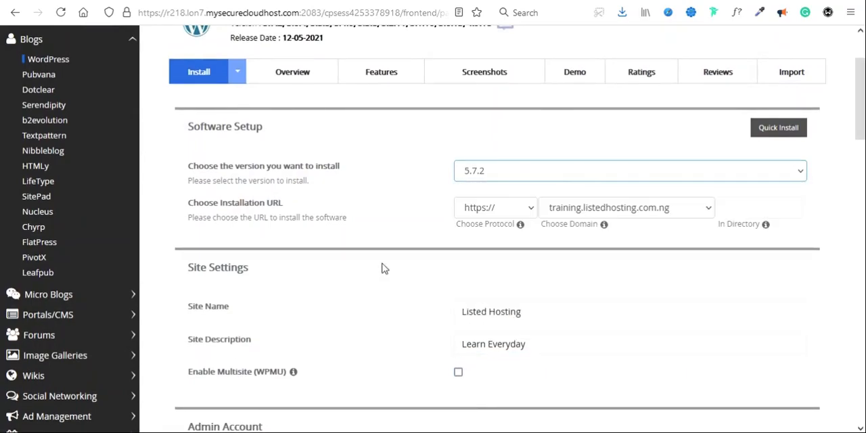
{"action": "scroll", "coordinate": [383, 271], "scroll_direction": "down", "scroll_amount": 10}
{"action": "scroll", "coordinate": [381, 275], "scroll_direction": "down", "scroll_amount": 10}
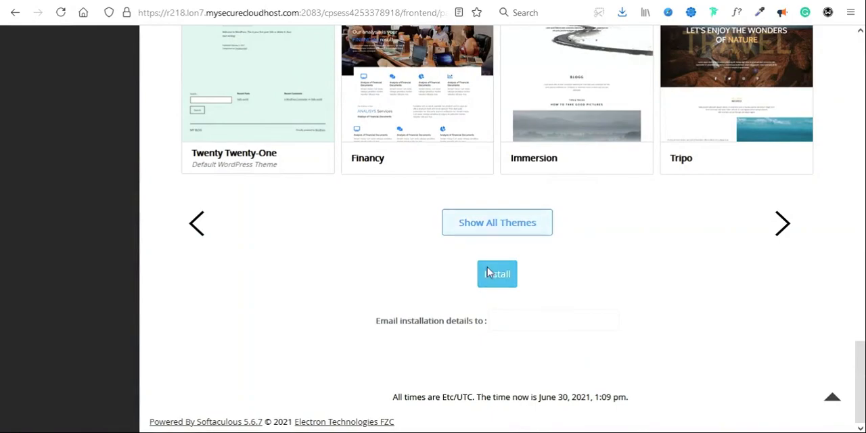
Step: Install WordPress with the configured settings, open the new site's administrative URL and view the dashboard's PHP update notice
{"action": "left_click", "coordinate": [496, 276]}
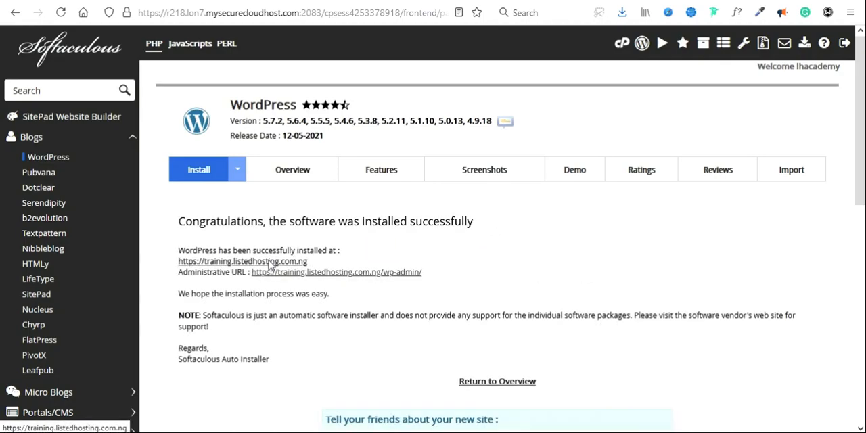
{"action": "left_click", "coordinate": [312, 273]}
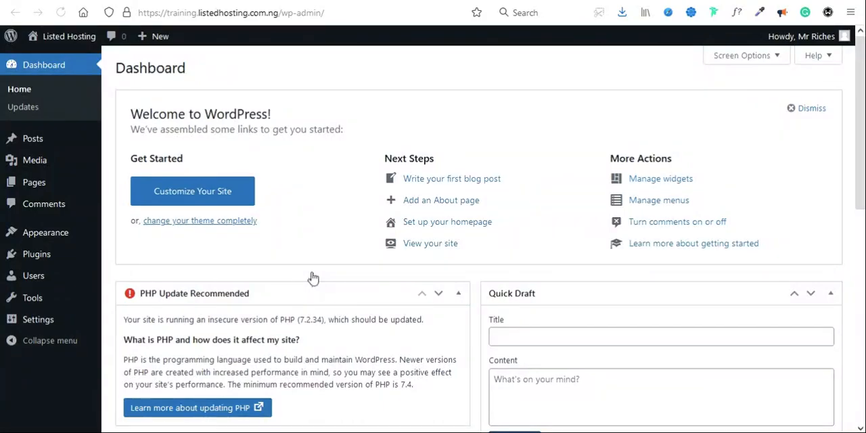
{"action": "scroll", "coordinate": [340, 205], "scroll_direction": "down", "scroll_amount": 3}
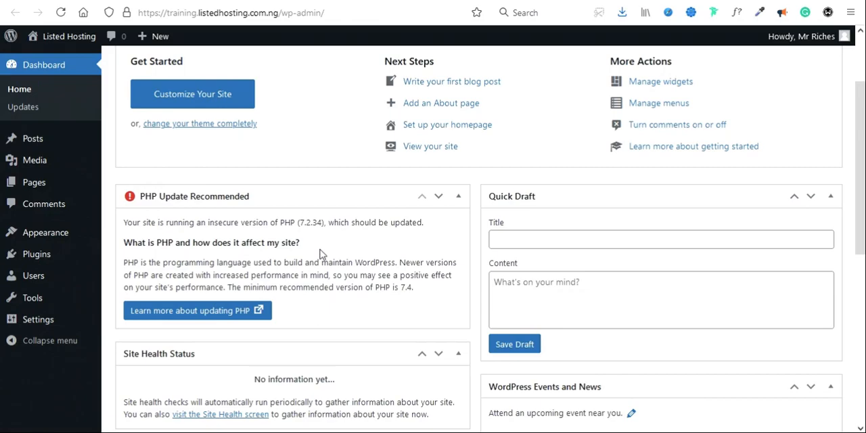
Step: Return to the cPanel home page and open Select PHP Version in the Software section
{"action": "key", "text": "ctrl+shift+Tab"}
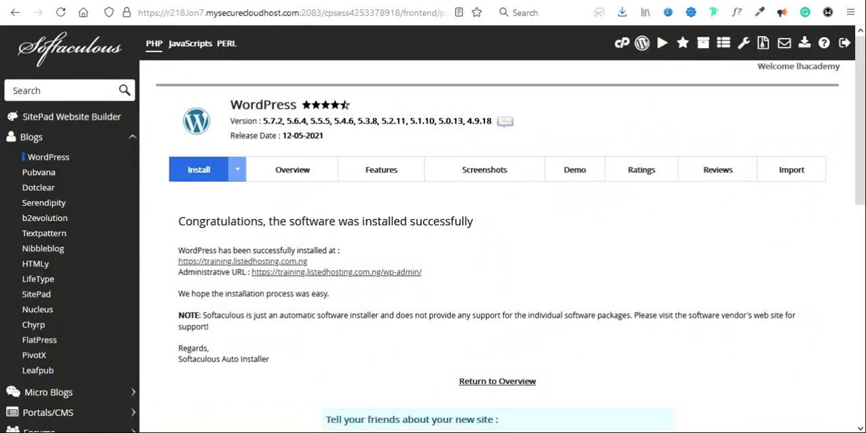
{"action": "key", "text": "ctrl+shift+Tab"}
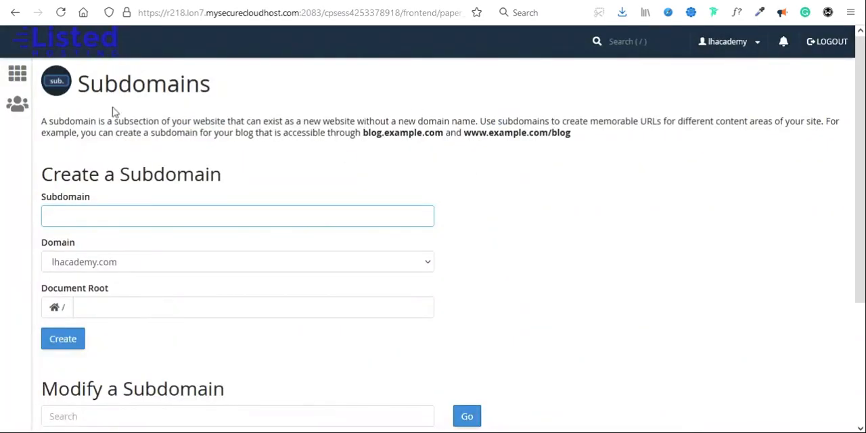
{"action": "left_click", "coordinate": [16, 75]}
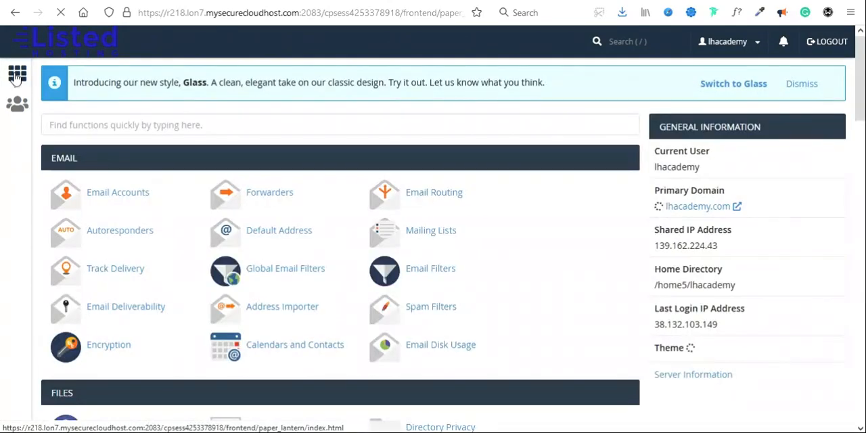
{"action": "scroll", "coordinate": [277, 349], "scroll_direction": "down", "scroll_amount": 13}
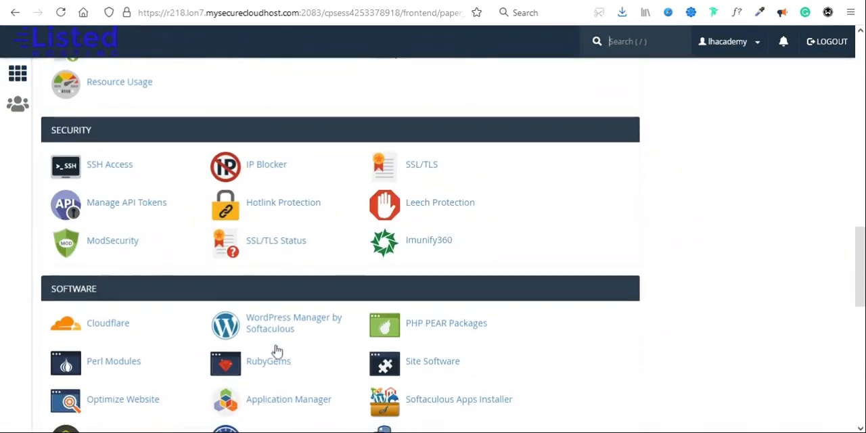
{"action": "scroll", "coordinate": [277, 350], "scroll_direction": "down", "scroll_amount": 2}
{"action": "scroll", "coordinate": [276, 350], "scroll_direction": "up", "scroll_amount": 1}
{"action": "scroll", "coordinate": [276, 350], "scroll_direction": "down", "scroll_amount": 1}
{"action": "scroll", "coordinate": [277, 349], "scroll_direction": "up", "scroll_amount": 1}
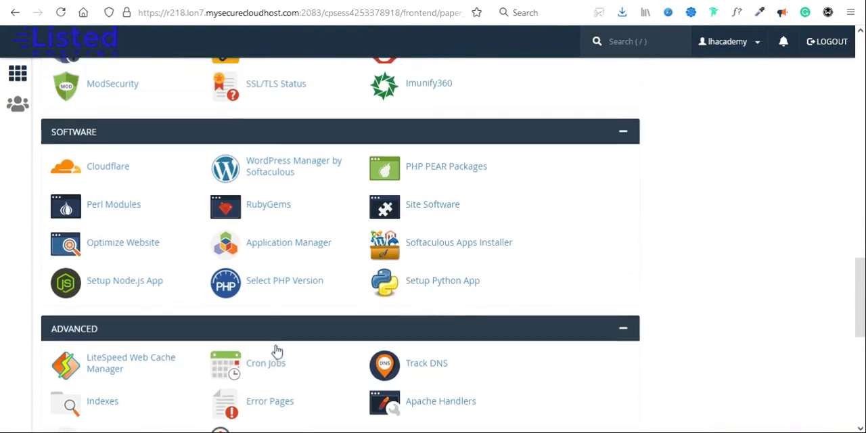
{"action": "left_click", "coordinate": [279, 286]}
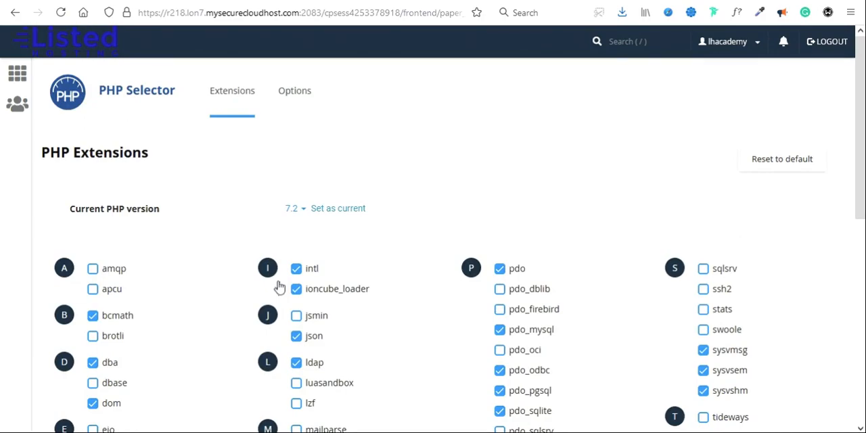
Step: Set PHP 7.3 as the account's current version and reload the WordPress dashboard to recheck the PHP update notice
{"action": "left_click", "coordinate": [296, 207]}
{"action": "scroll", "coordinate": [304, 345], "scroll_direction": "down", "scroll_amount": 5}
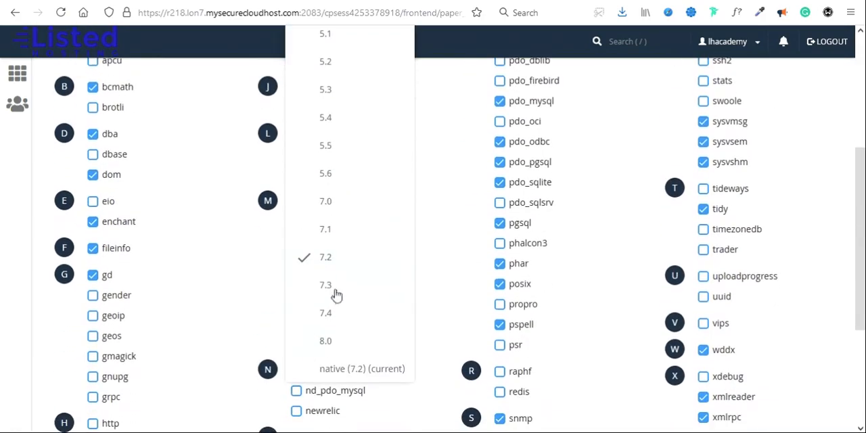
{"action": "left_click", "coordinate": [325, 285]}
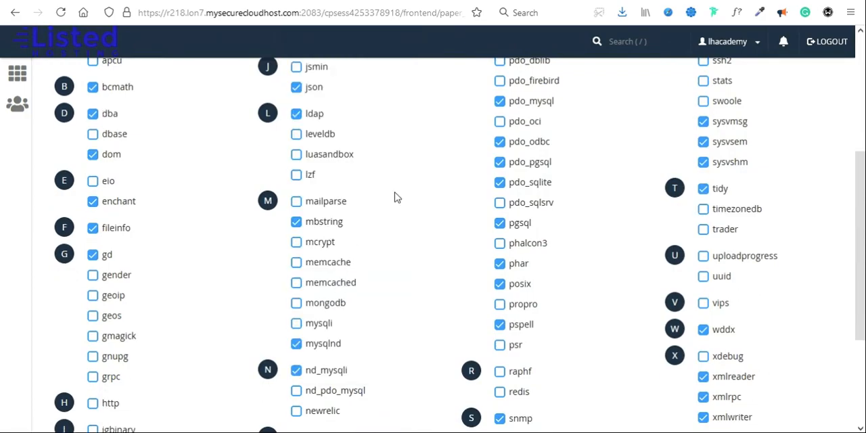
{"action": "scroll", "coordinate": [397, 197], "scroll_direction": "up", "scroll_amount": 5}
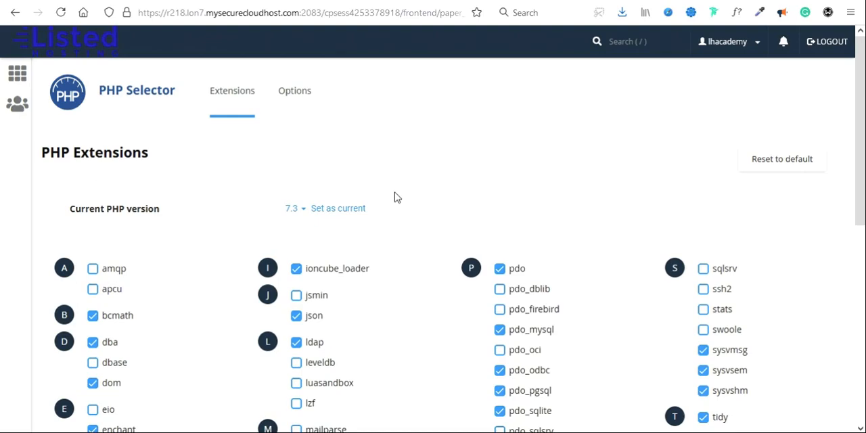
{"action": "left_click", "coordinate": [337, 210]}
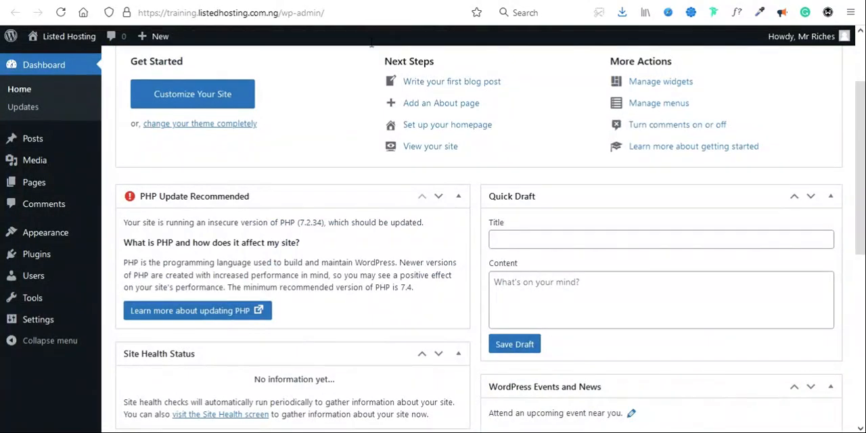
{"action": "left_click", "coordinate": [62, 13]}
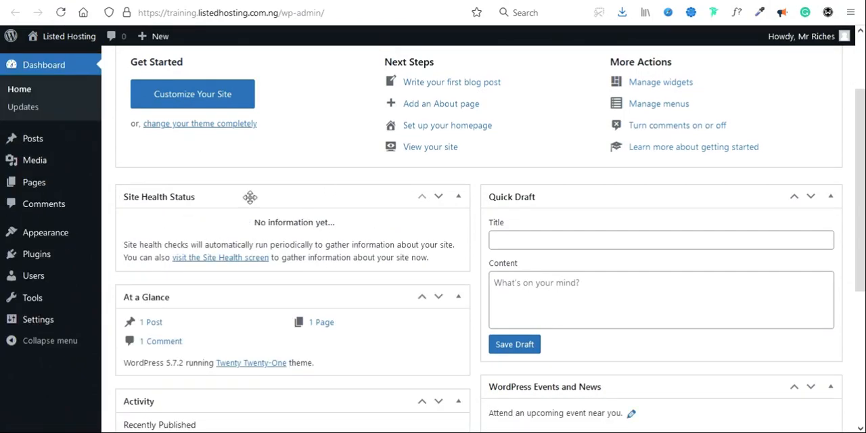
{"action": "scroll", "coordinate": [370, 257], "scroll_direction": "up", "scroll_amount": 3}
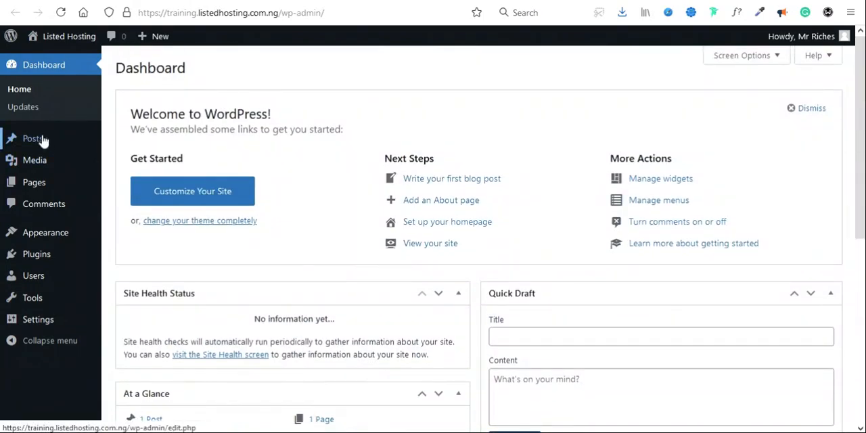
Step: Move the "Hello world!" post to the trash and delete it permanently
{"action": "mouse_move", "coordinate": [41, 141]}
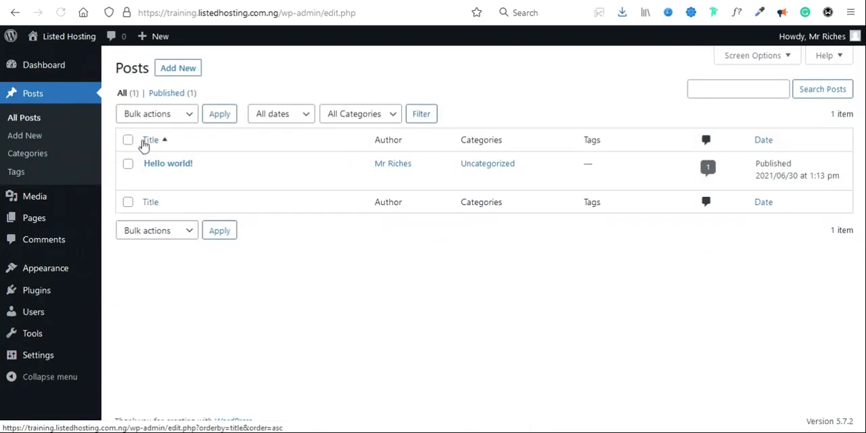
{"action": "left_click", "coordinate": [221, 180]}
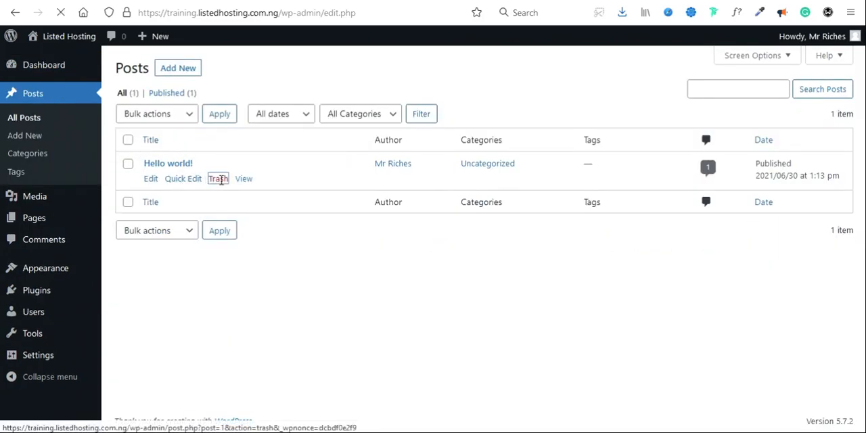
{"action": "left_click", "coordinate": [169, 134]}
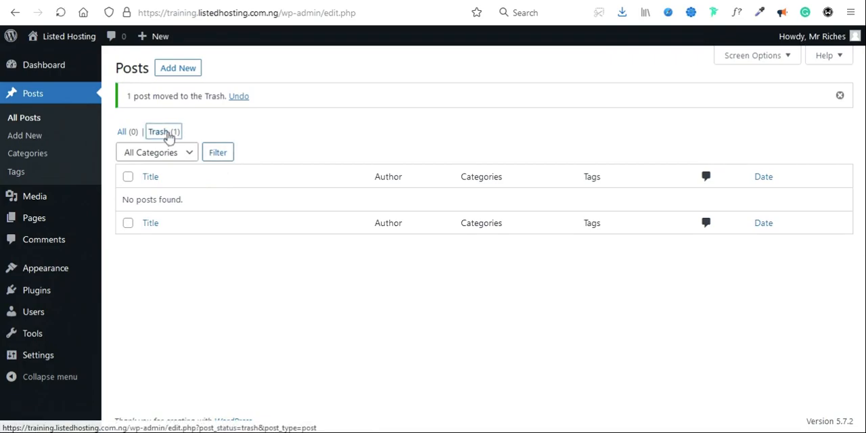
{"action": "left_click", "coordinate": [211, 180]}
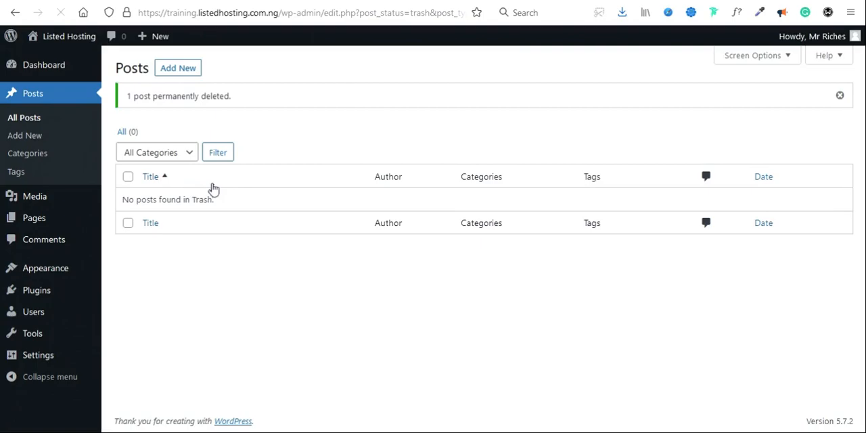
Step: Move both the Sample Page and the Privacy Policy draft from the site's pages to the trash
{"action": "left_click", "coordinate": [51, 218]}
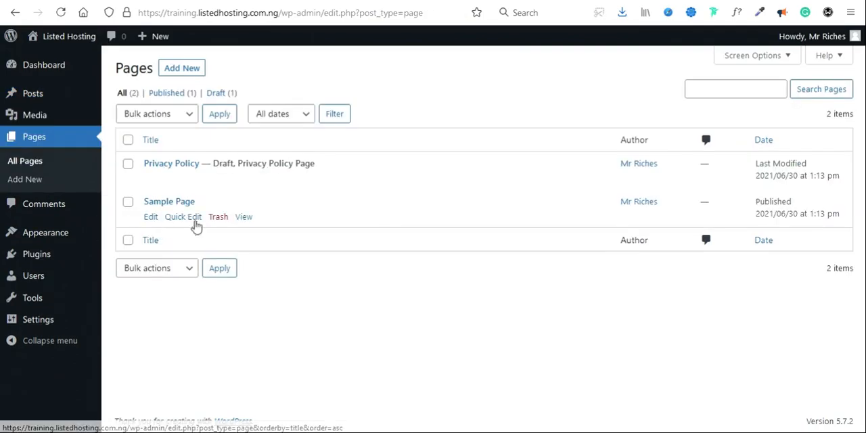
{"action": "left_click", "coordinate": [222, 219]}
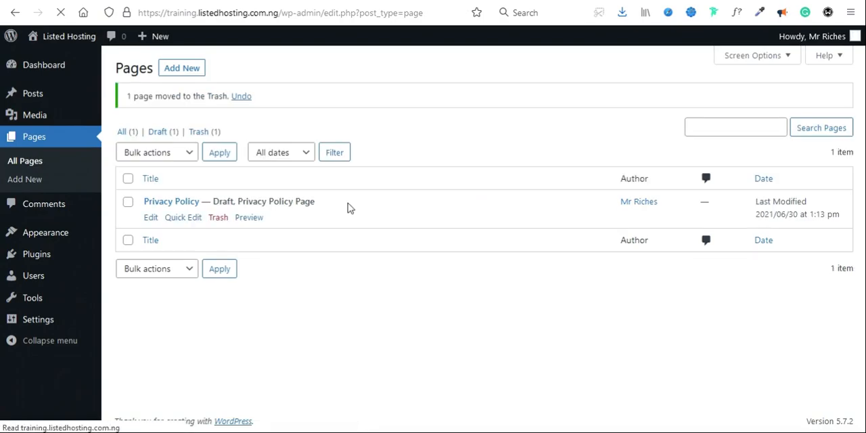
{"action": "left_click", "coordinate": [222, 220]}
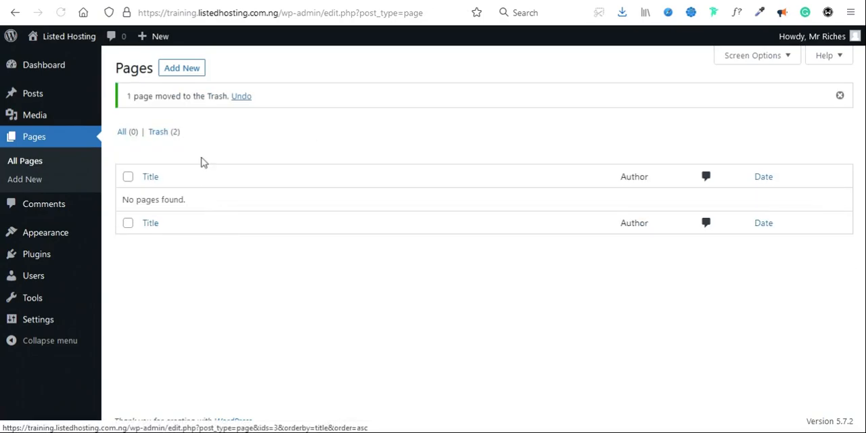
Step: In the pages trash, permanently delete Sample Page and restore the Privacy Policy page
{"action": "left_click", "coordinate": [163, 134]}
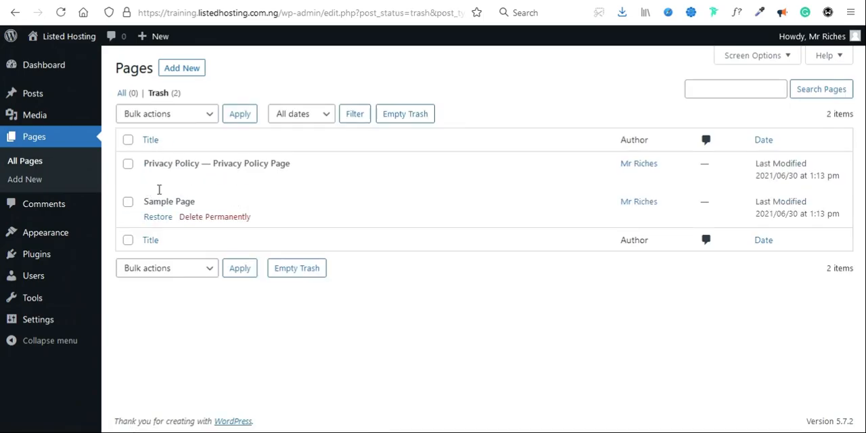
{"action": "left_click", "coordinate": [213, 218]}
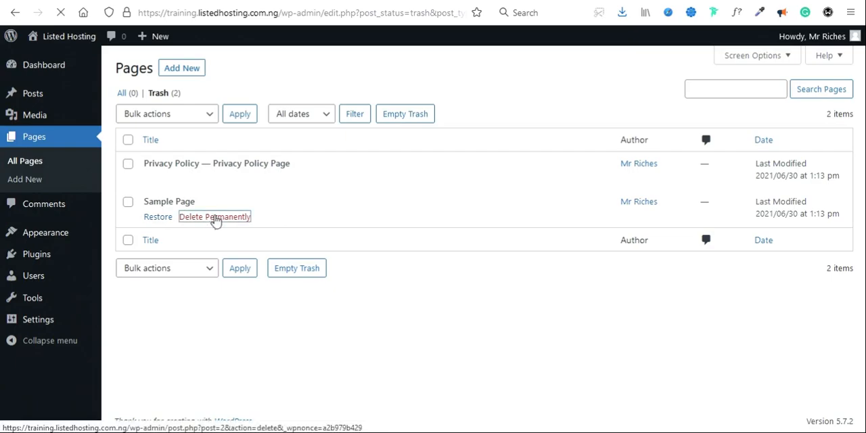
{"action": "left_click", "coordinate": [158, 218]}
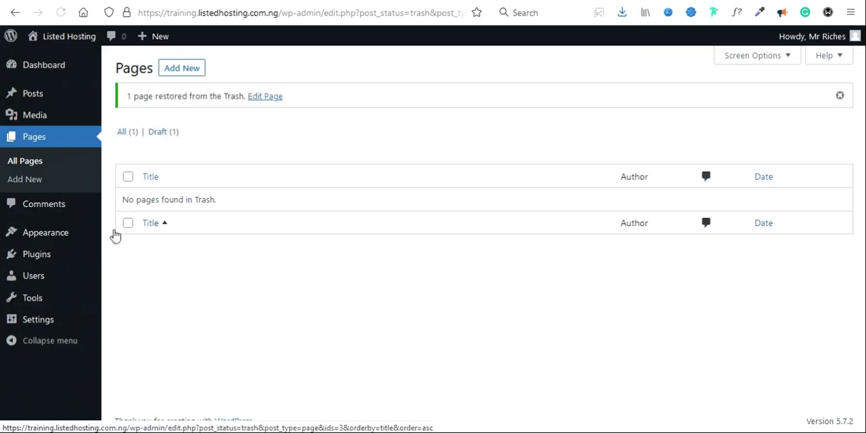
Step: Bulk delete the Akismet Anti-Spam and Hello Dolly plugins with their data, keeping Classic Editor
{"action": "left_click", "coordinate": [56, 256]}
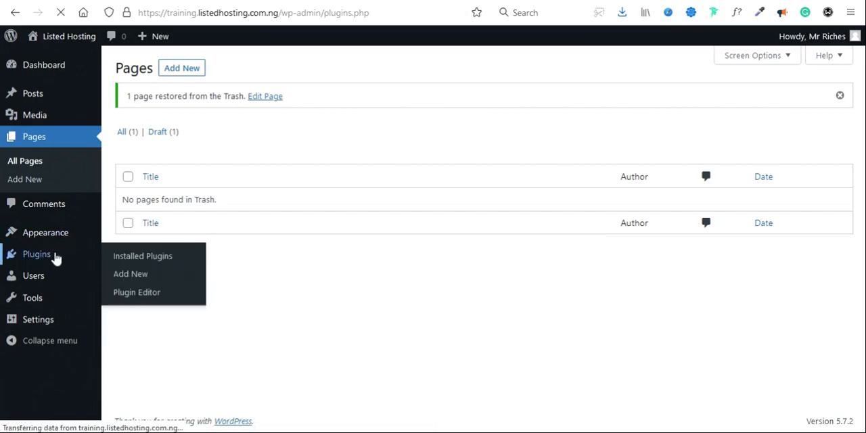
{"action": "left_click", "coordinate": [130, 165]}
{"action": "left_click", "coordinate": [130, 293]}
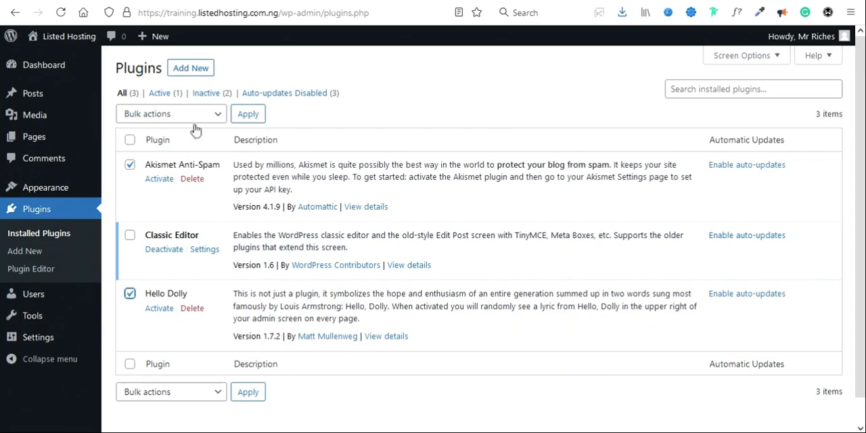
{"action": "left_click", "coordinate": [166, 118]}
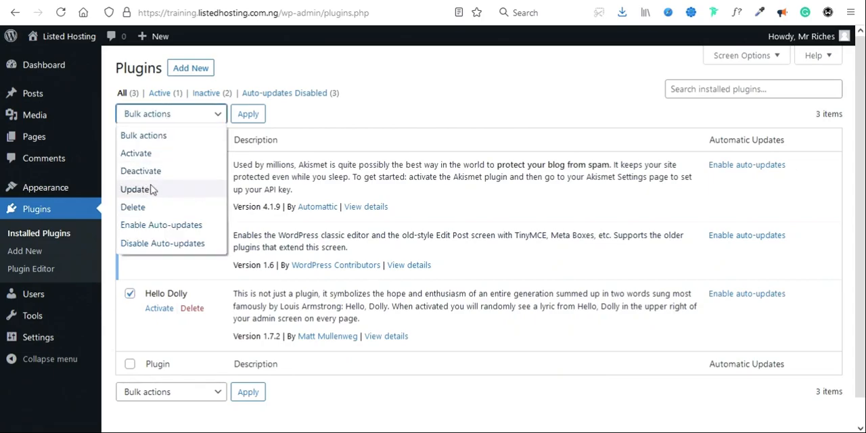
{"action": "left_click", "coordinate": [146, 207]}
{"action": "left_click", "coordinate": [245, 116]}
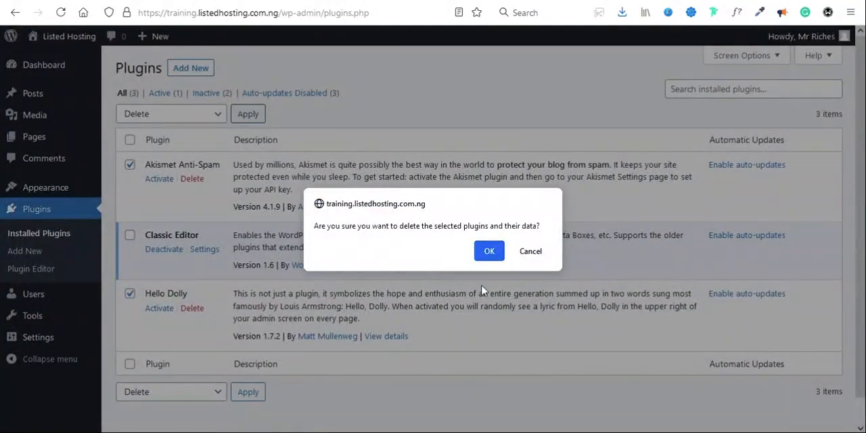
{"action": "left_click", "coordinate": [491, 251]}
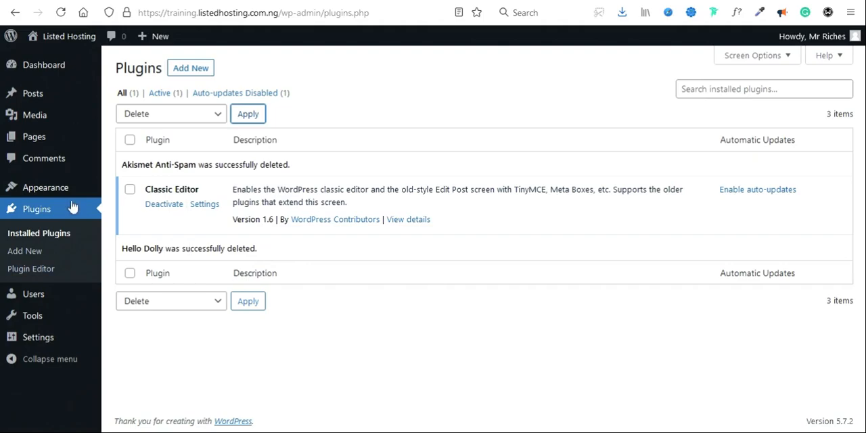
Step: Delete the inactive Twenty Nineteen theme from the installed themes
{"action": "left_click", "coordinate": [51, 193]}
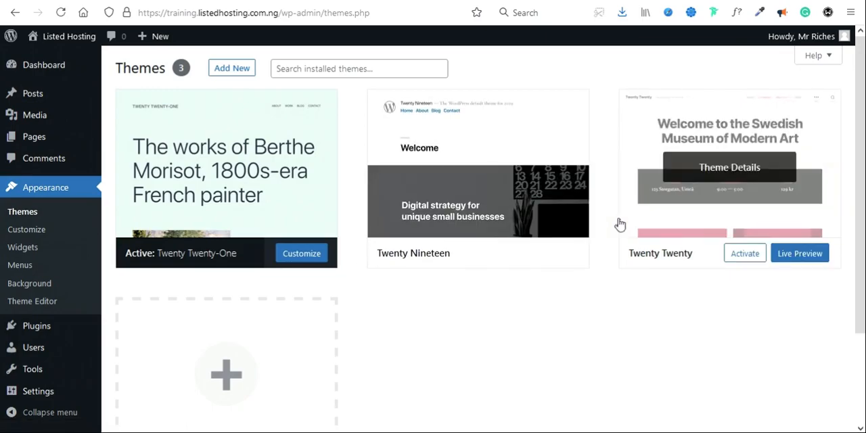
{"action": "left_click", "coordinate": [478, 169]}
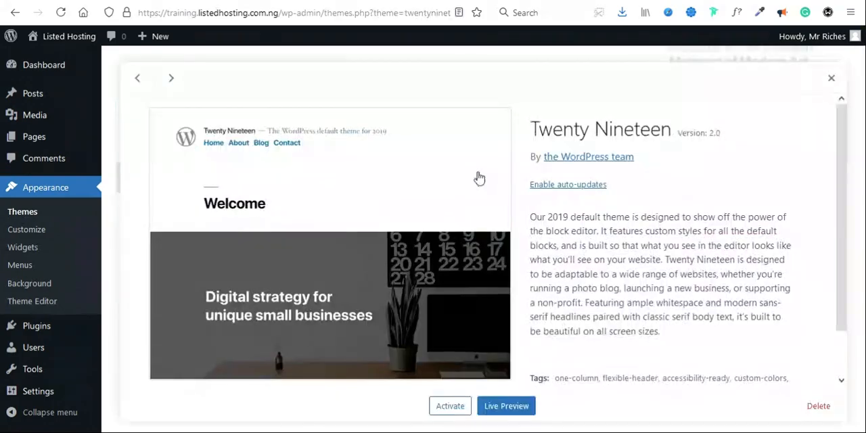
{"action": "scroll", "coordinate": [643, 307], "scroll_direction": "down", "scroll_amount": 2}
{"action": "left_click", "coordinate": [816, 410]}
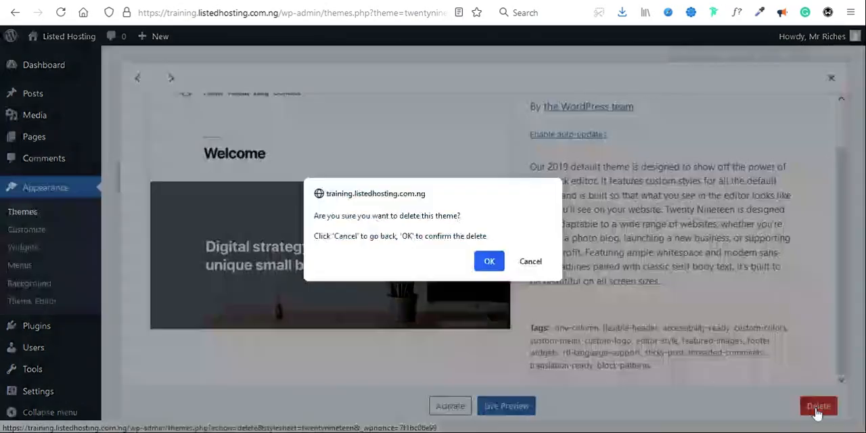
{"action": "left_click", "coordinate": [489, 261]}
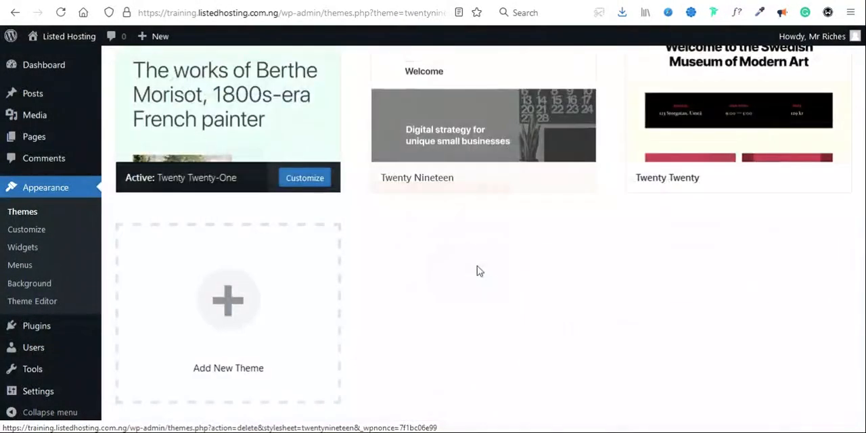
Step: Delete the inactive Twenty Twenty theme, leaving Twenty Twenty-One as the only installed theme
{"action": "mouse_move", "coordinate": [512, 267]}
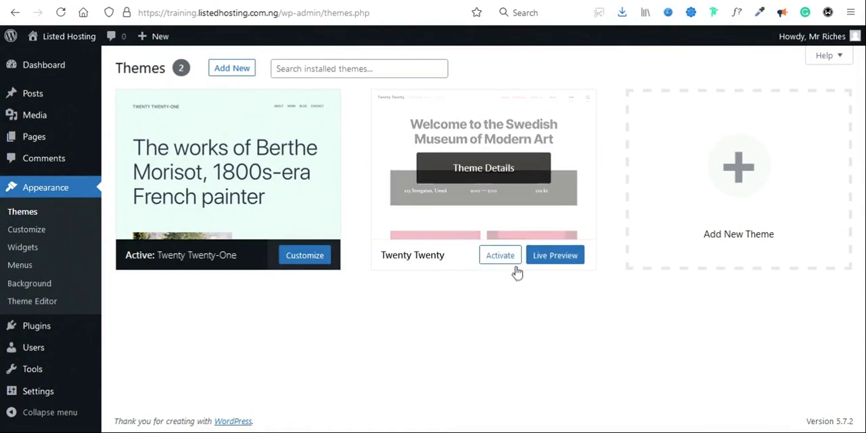
{"action": "left_click", "coordinate": [486, 175]}
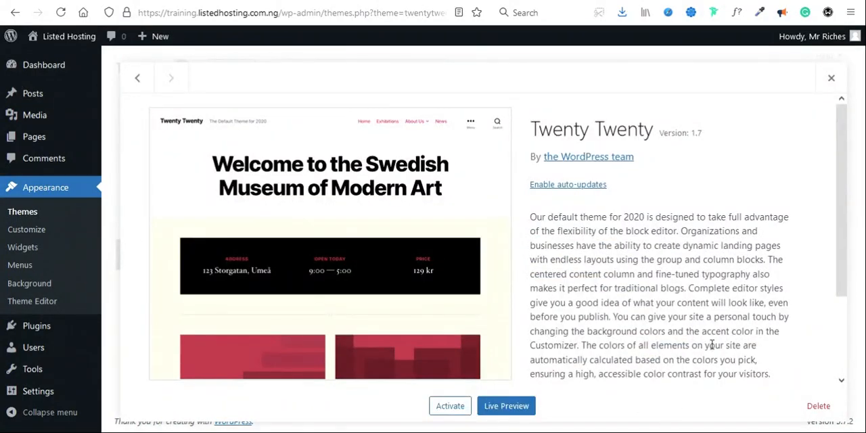
{"action": "left_click_drag", "start_coordinate": [781, 240], "coordinate": [817, 406]}
{"action": "left_click", "coordinate": [760, 410]}
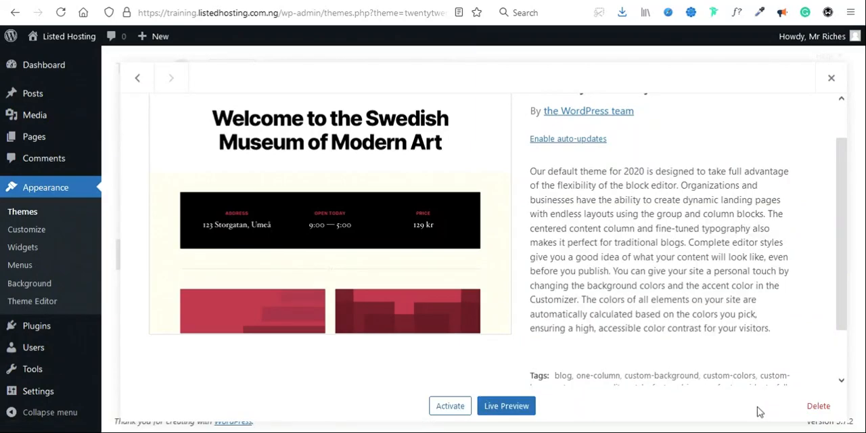
{"action": "left_click", "coordinate": [821, 409]}
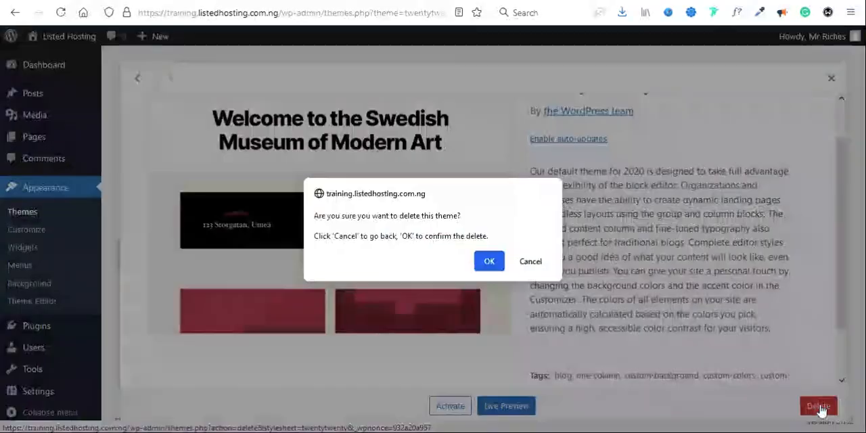
{"action": "left_click", "coordinate": [490, 266]}
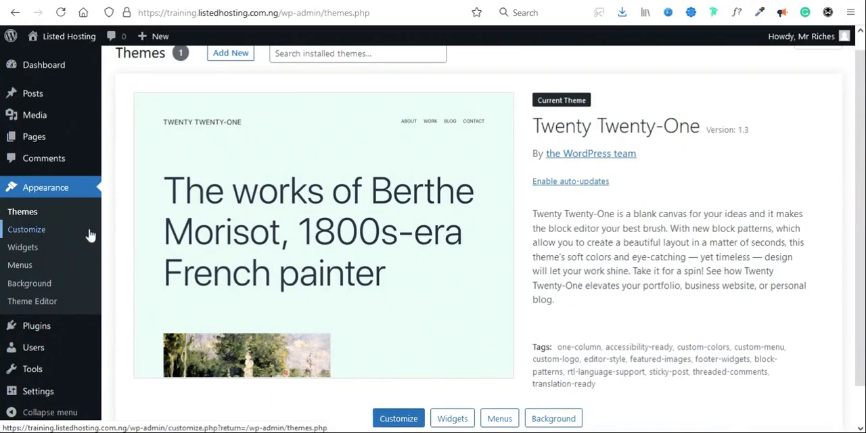
Step: Check the Media Library and, from the dashboard, open the site's front page in a new tab to look it over
{"action": "mouse_move", "coordinate": [96, 116]}
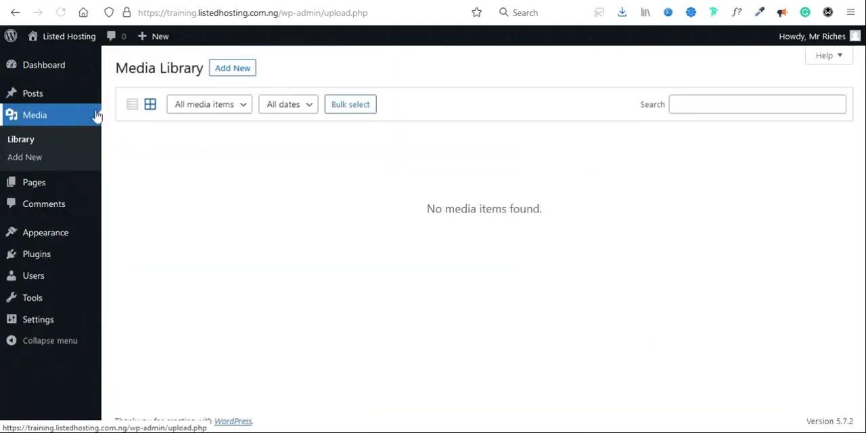
{"action": "left_click", "coordinate": [45, 68]}
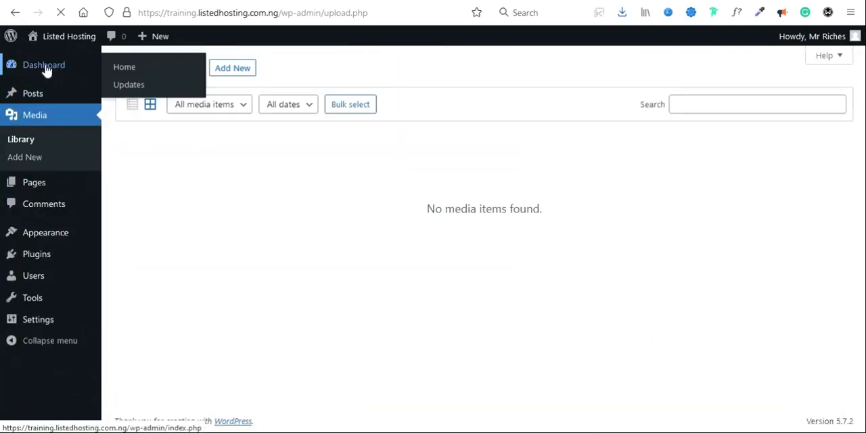
{"action": "mouse_move", "coordinate": [34, 37]}
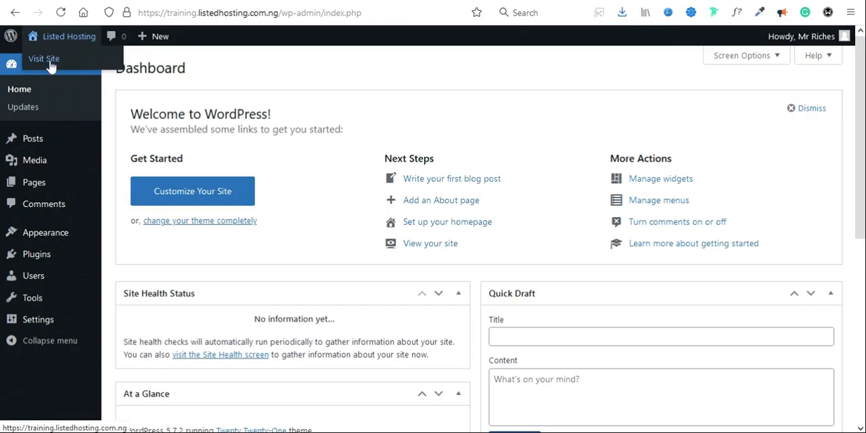
{"action": "right_click", "coordinate": [51, 61]}
{"action": "left_click", "coordinate": [64, 75]}
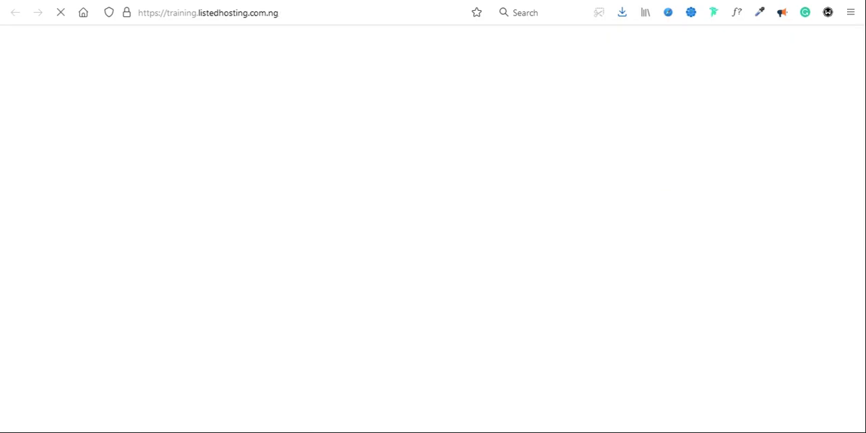
{"action": "scroll", "coordinate": [496, 269], "scroll_direction": "down", "scroll_amount": 5}
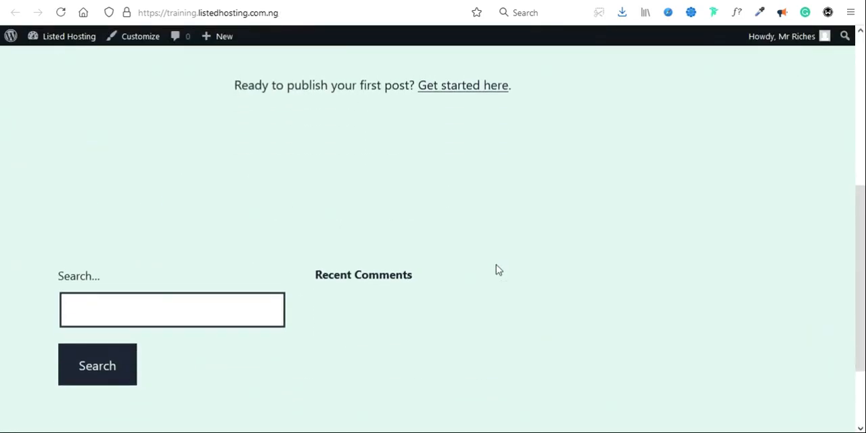
Step: Go back to the WordPress dashboard and view the installed themes page
{"action": "scroll", "coordinate": [496, 264], "scroll_direction": "up", "scroll_amount": 5}
{"action": "key", "text": "ctrl+shift+Tab"}
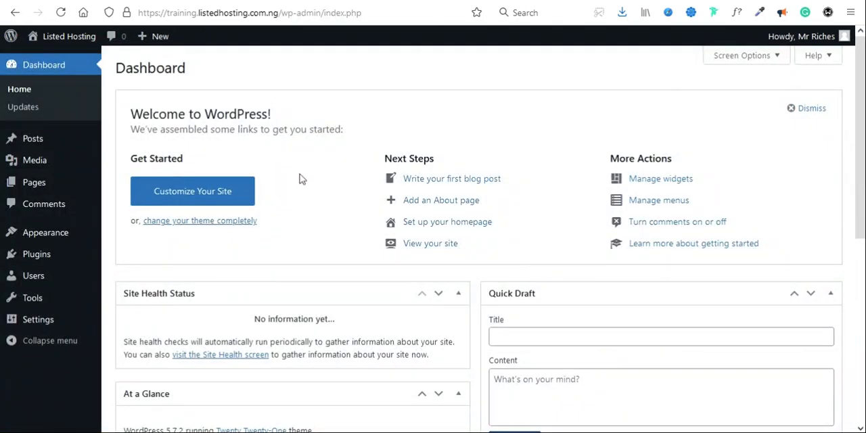
{"action": "mouse_move", "coordinate": [58, 237]}
{"action": "left_click", "coordinate": [138, 234]}
{"action": "left_click", "coordinate": [138, 230]}
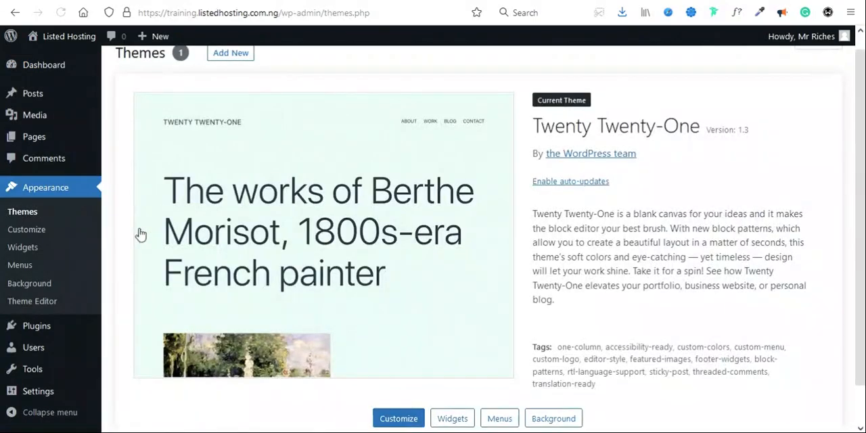
{"action": "scroll", "coordinate": [437, 329], "scroll_direction": "down", "scroll_amount": 1}
{"action": "scroll", "coordinate": [437, 329], "scroll_direction": "up", "scroll_amount": 2}
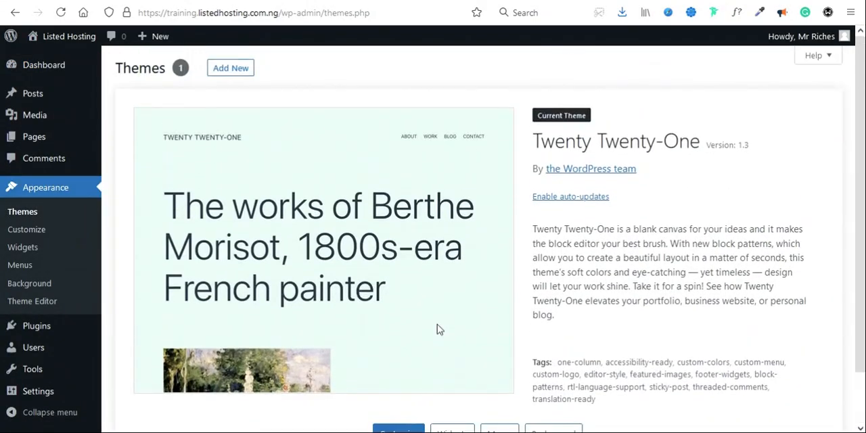
Step: Open the zip upload form for adding a theme, cancel its file chooser, and return to the installed themes
{"action": "left_click", "coordinate": [229, 80]}
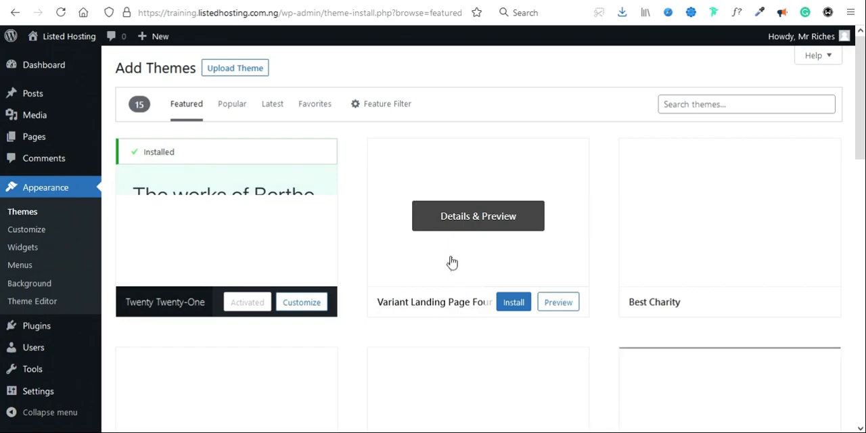
{"action": "left_click", "coordinate": [241, 71]}
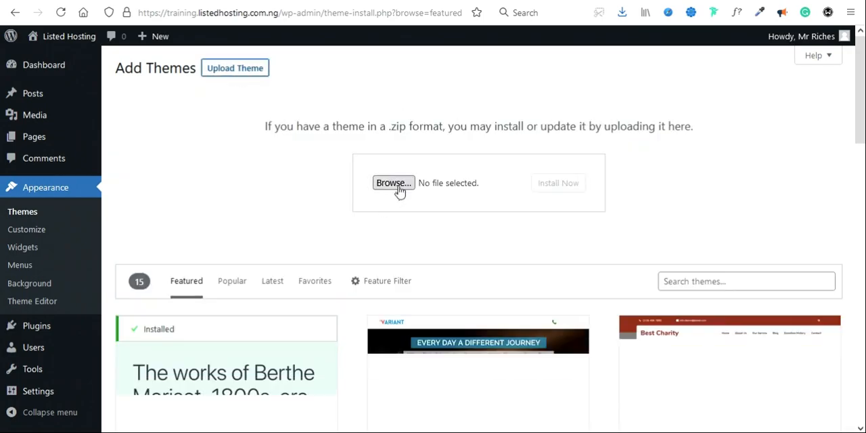
{"action": "left_click", "coordinate": [398, 187]}
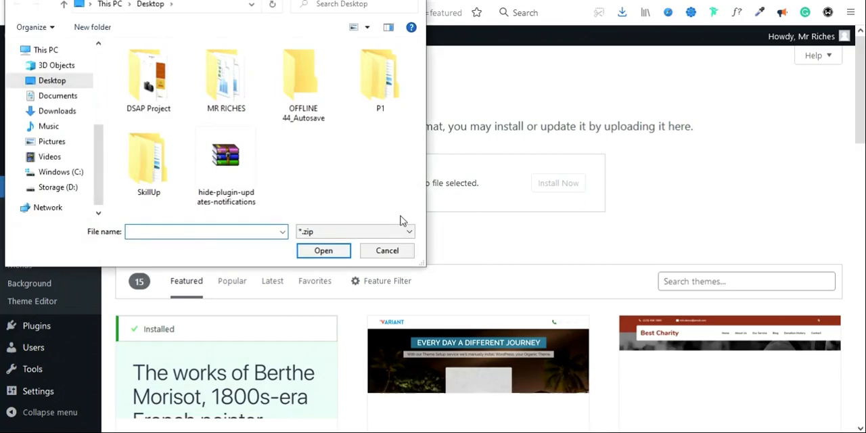
{"action": "left_click", "coordinate": [389, 251]}
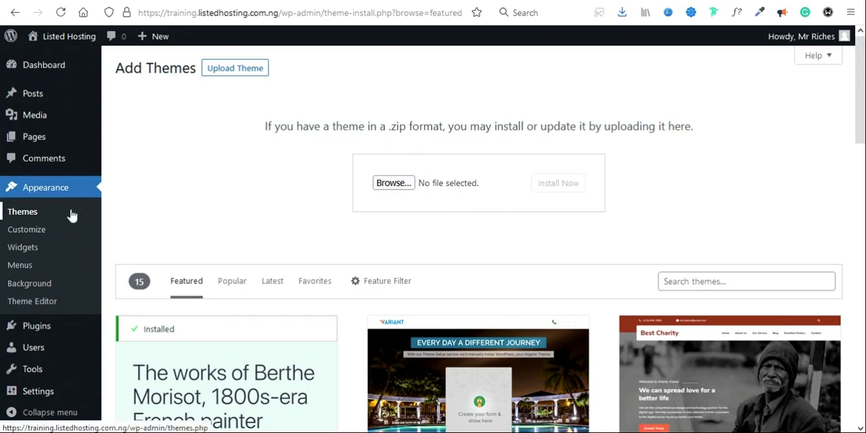
{"action": "left_click", "coordinate": [42, 212]}
Step: Switch to cPanel, open File Manager, and go to the public_html/Training folder
{"action": "left_click", "coordinate": [291, 116]}
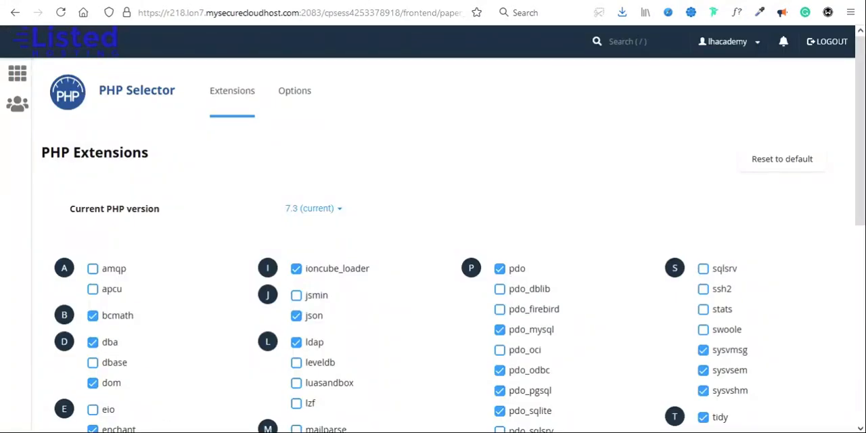
{"action": "left_click", "coordinate": [22, 85]}
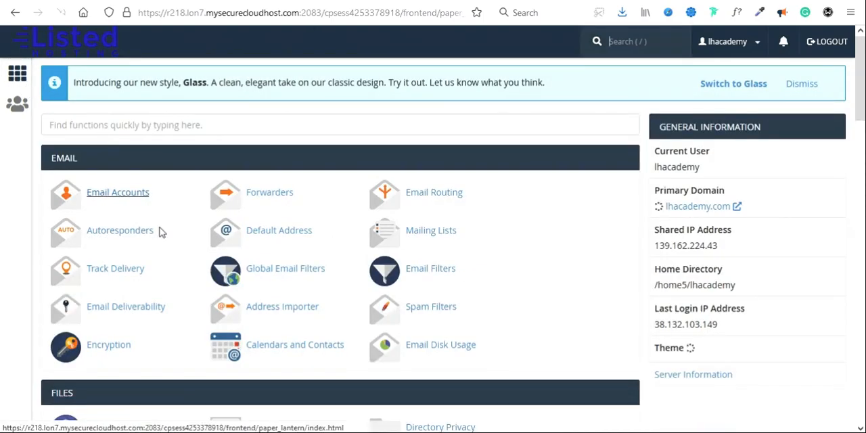
{"action": "scroll", "coordinate": [160, 232], "scroll_direction": "down", "scroll_amount": 5}
{"action": "left_click", "coordinate": [113, 148]}
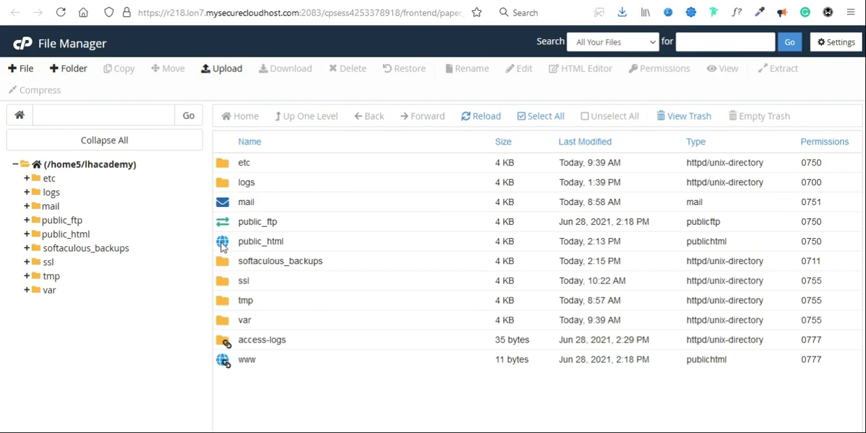
{"action": "double_click", "coordinate": [223, 246]}
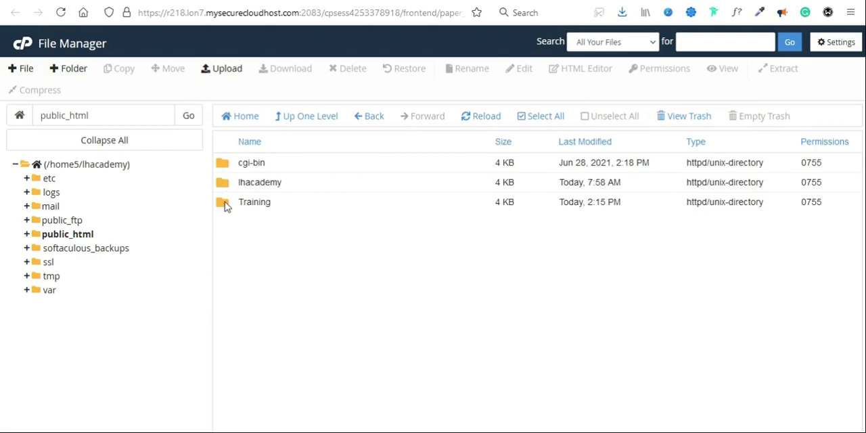
{"action": "left_click", "coordinate": [226, 207]}
{"action": "double_click", "coordinate": [225, 207]}
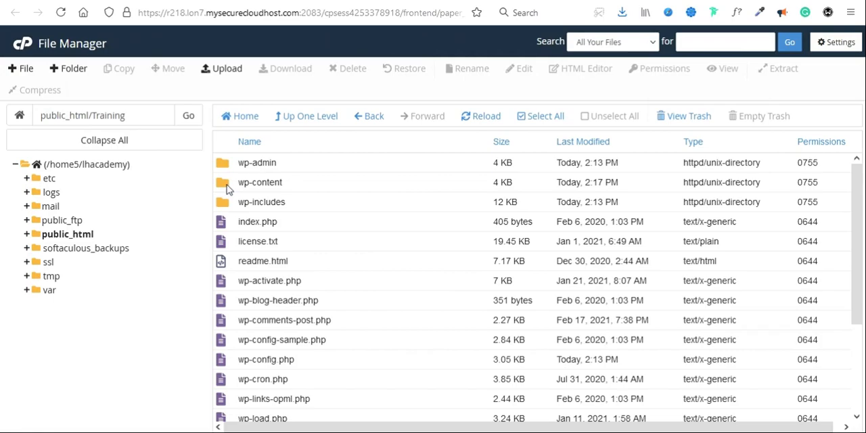
Step: Move wp-config-sample.php from the Training folder to the trash without permanently deleting it
{"action": "left_click", "coordinate": [222, 343]}
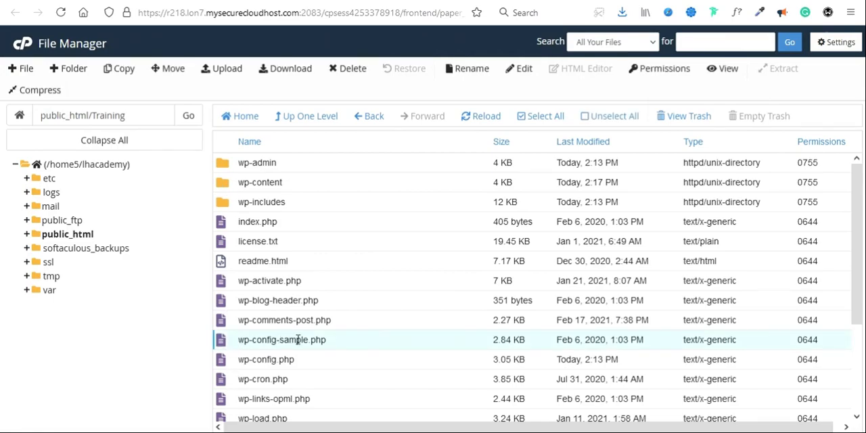
{"action": "left_click", "coordinate": [355, 68]}
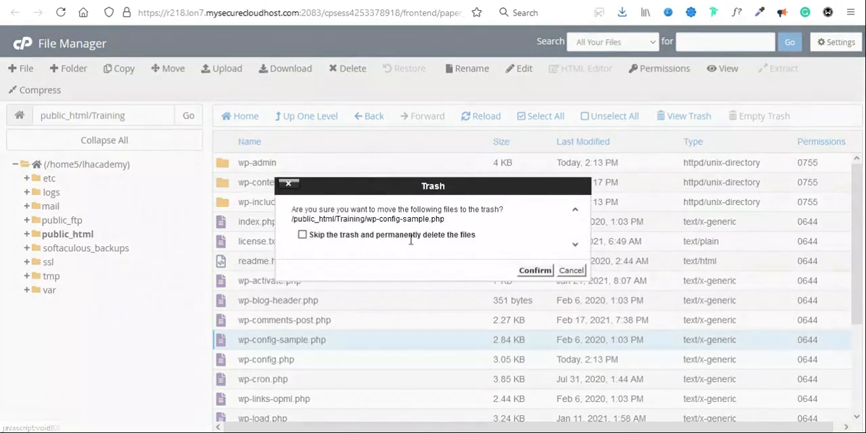
{"action": "left_click", "coordinate": [534, 271]}
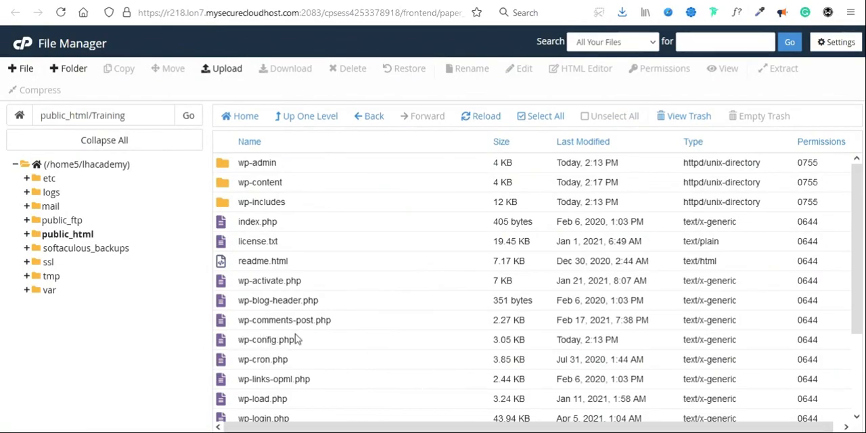
{"action": "left_click", "coordinate": [230, 346]}
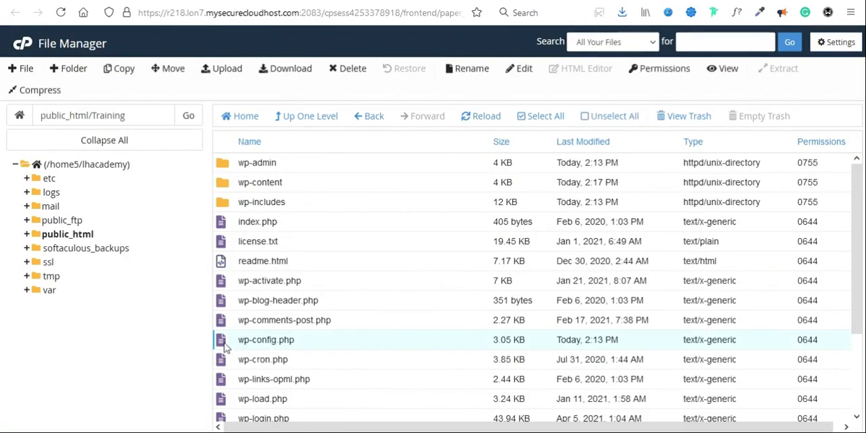
{"action": "left_click", "coordinate": [244, 315]}
{"action": "left_click", "coordinate": [351, 75]}
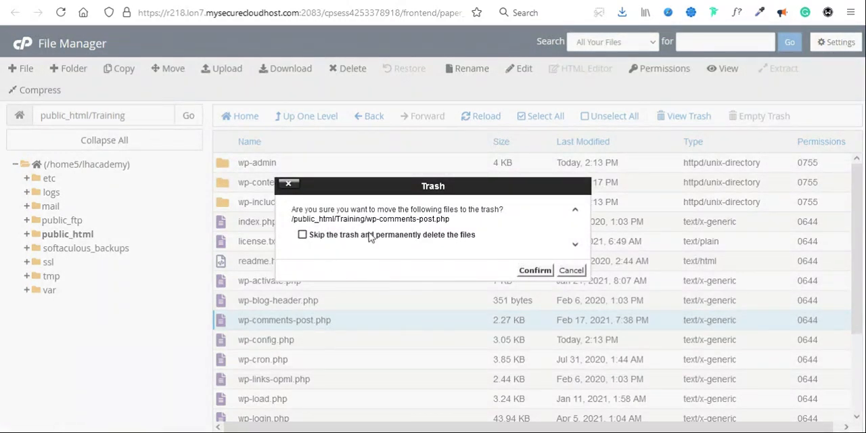
{"action": "left_click", "coordinate": [568, 271]}
Step: Check the trash, open the themes folder under Training/wp-content, and bring up its file upload page
{"action": "left_click", "coordinate": [689, 115]}
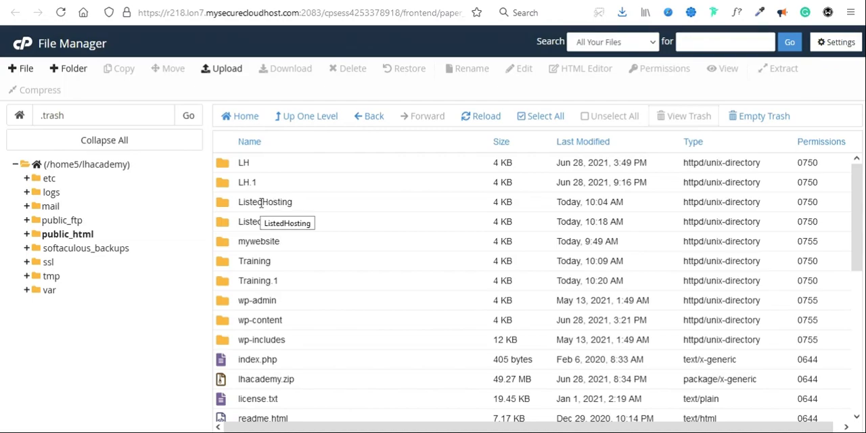
{"action": "left_click", "coordinate": [79, 234]}
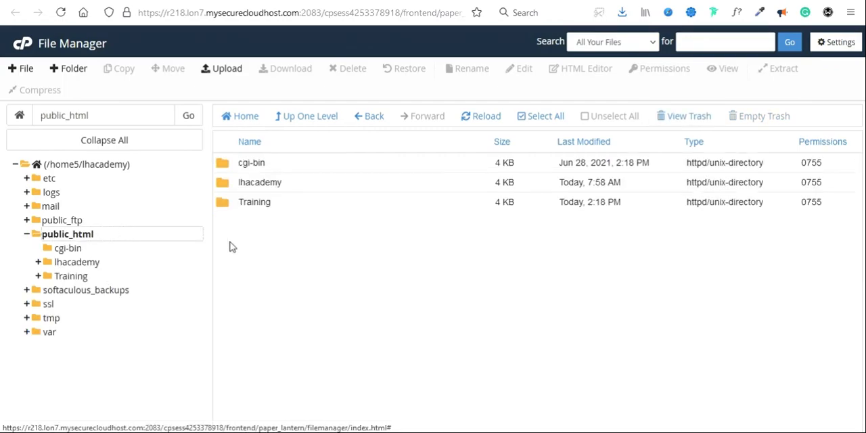
{"action": "double_click", "coordinate": [227, 201]}
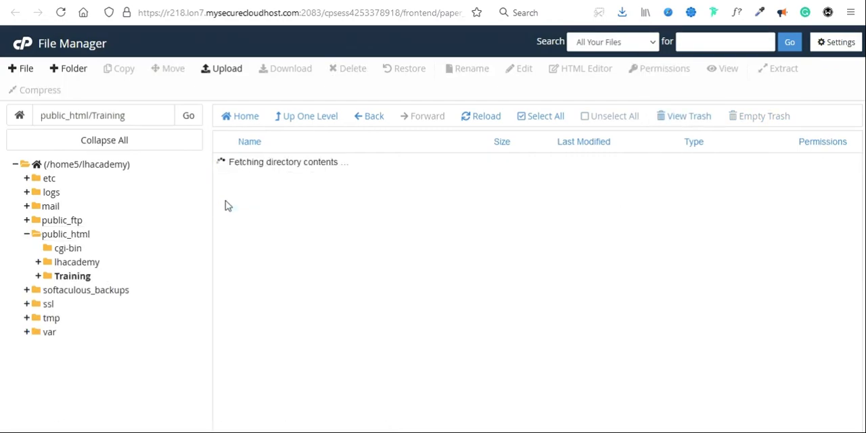
{"action": "double_click", "coordinate": [225, 185]}
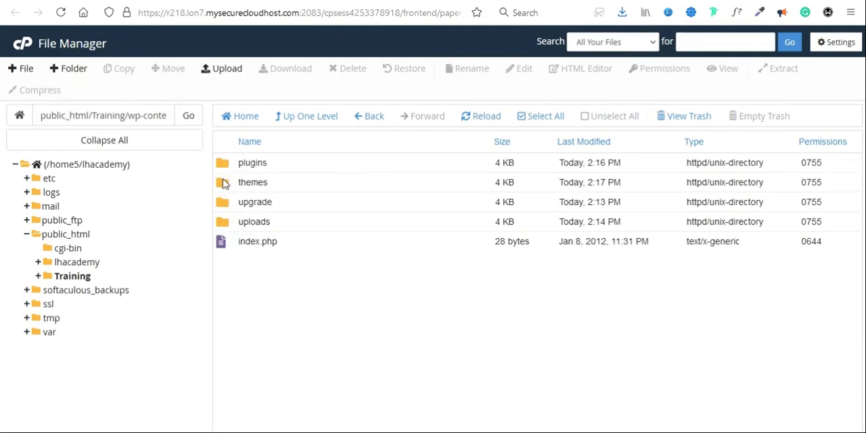
{"action": "double_click", "coordinate": [225, 182]}
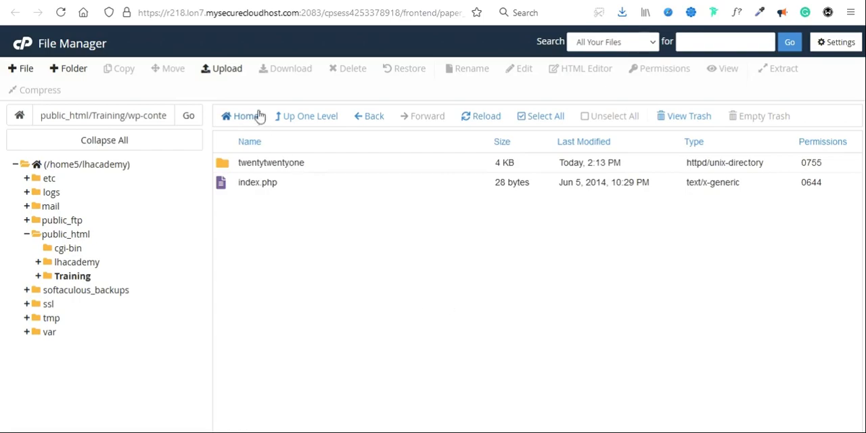
{"action": "left_click", "coordinate": [227, 70]}
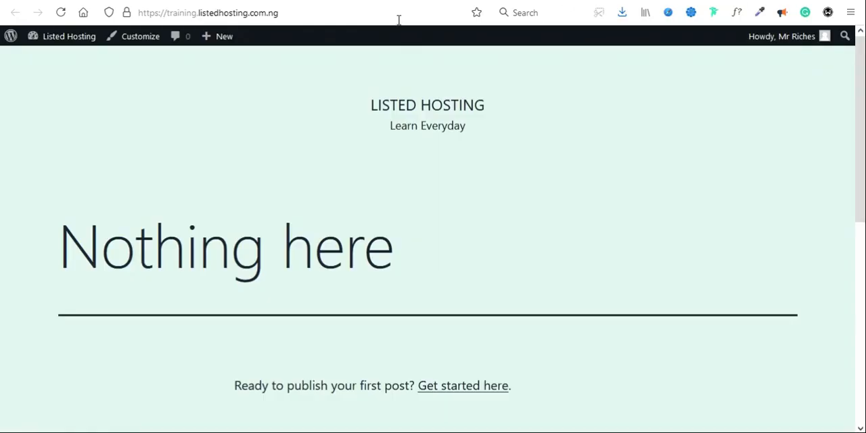
Step: Open the WoodMart - Responsive WooCommerce WordPress Theme page on ThemeForest from the site's browser tab and look it over
{"action": "left_click", "coordinate": [396, 15]}
{"action": "type", "text": "woo"}
{"action": "key", "text": "Down"}
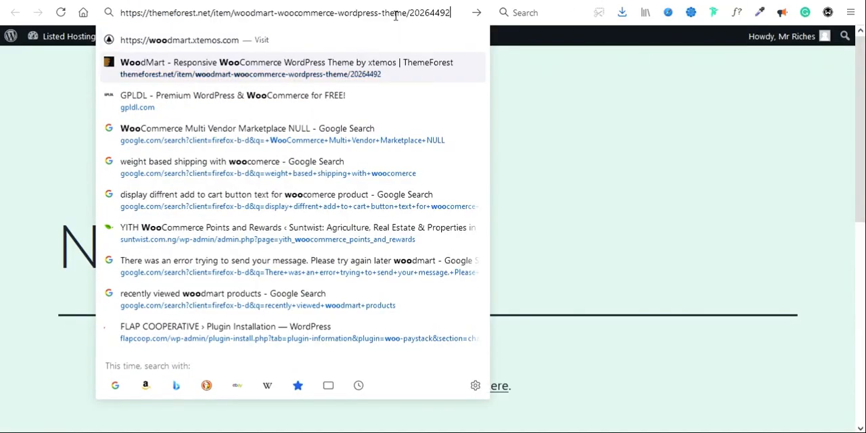
{"action": "key", "text": "Return"}
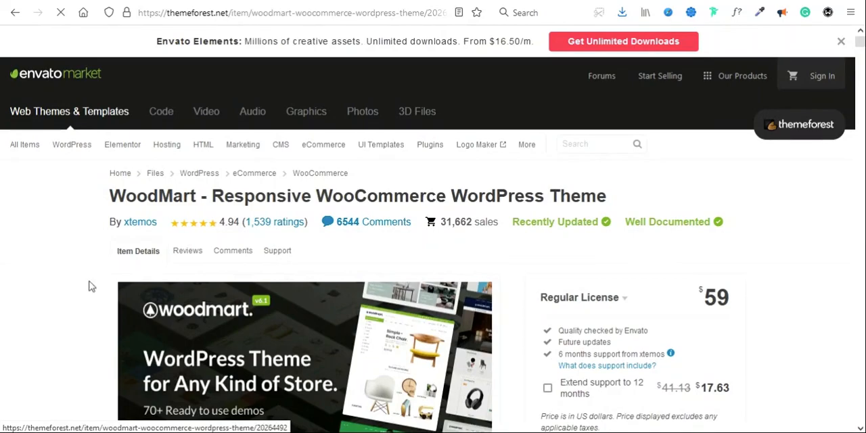
{"action": "scroll", "coordinate": [54, 345], "scroll_direction": "down", "scroll_amount": 2}
{"action": "left_click_drag", "start_coordinate": [57, 336], "coordinate": [70, 316]}
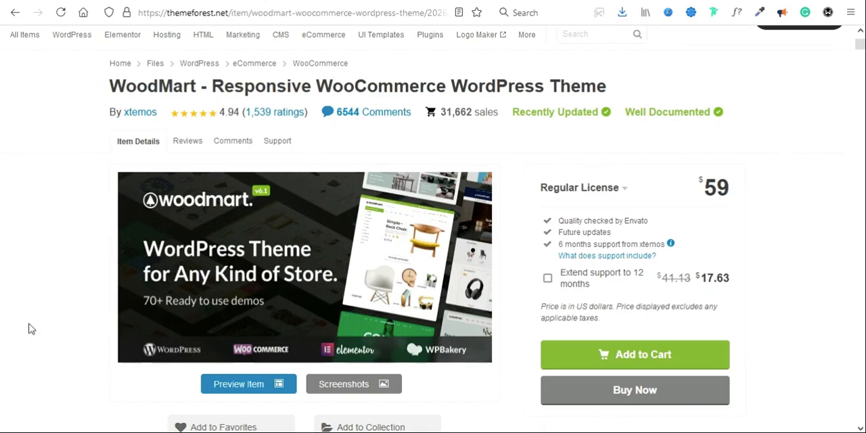
{"action": "scroll", "coordinate": [101, 323], "scroll_direction": "down", "scroll_amount": 1}
Step: Open the WoodMart live preview, browse its demos and layouts, and return to the ThemeForest item page
{"action": "left_click", "coordinate": [234, 336]}
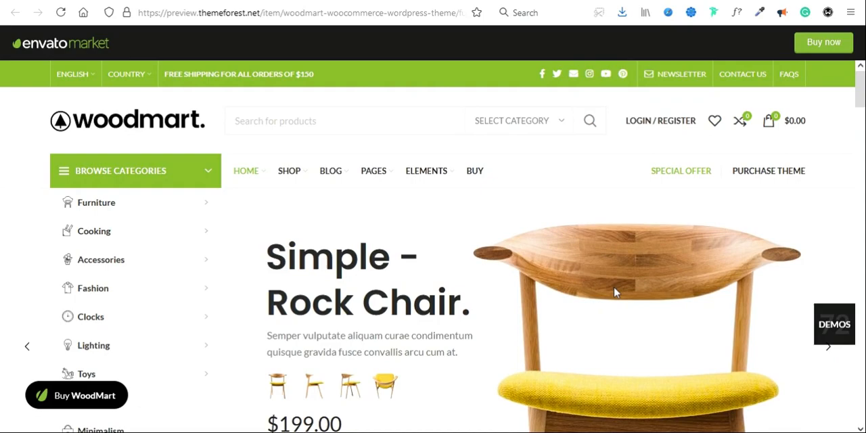
{"action": "left_click", "coordinate": [833, 326]}
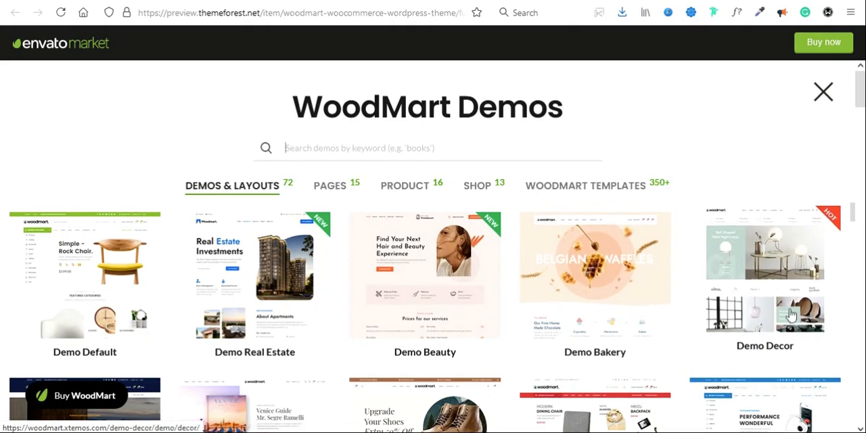
{"action": "scroll", "coordinate": [510, 345], "scroll_direction": "down", "scroll_amount": 3}
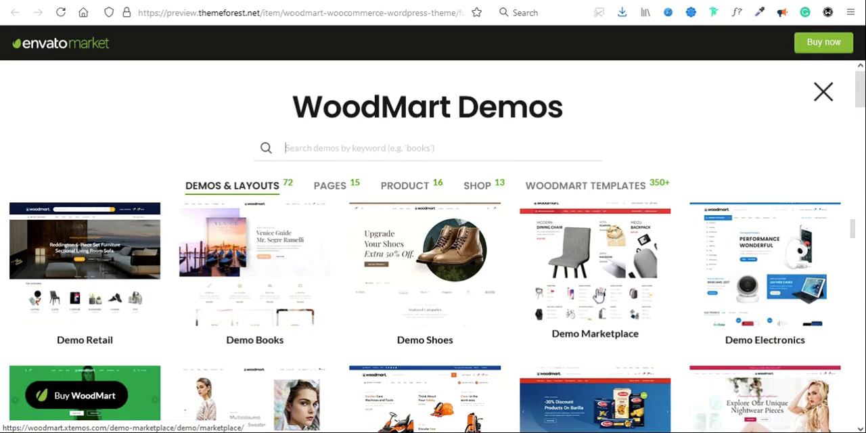
{"action": "scroll", "coordinate": [473, 348], "scroll_direction": "down", "scroll_amount": 2}
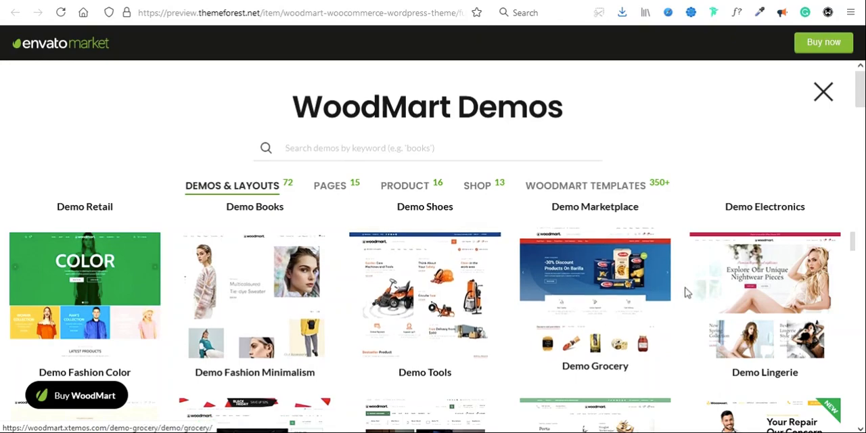
{"action": "scroll", "coordinate": [678, 288], "scroll_direction": "down", "scroll_amount": 2}
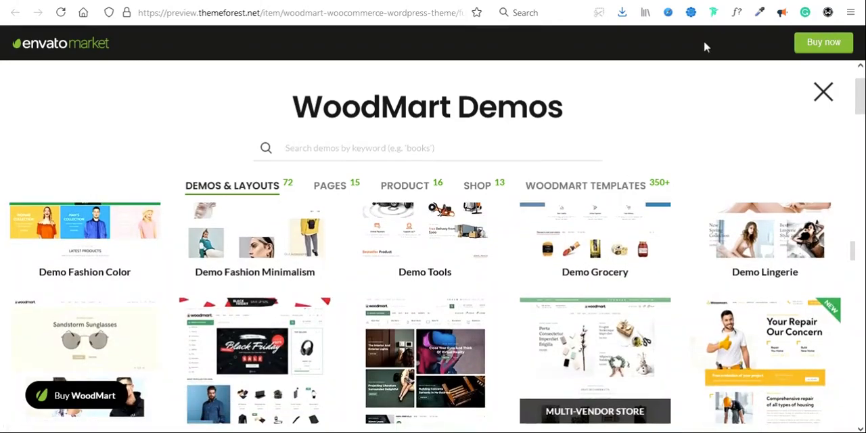
{"action": "scroll", "coordinate": [446, 254], "scroll_direction": "up", "scroll_amount": 3}
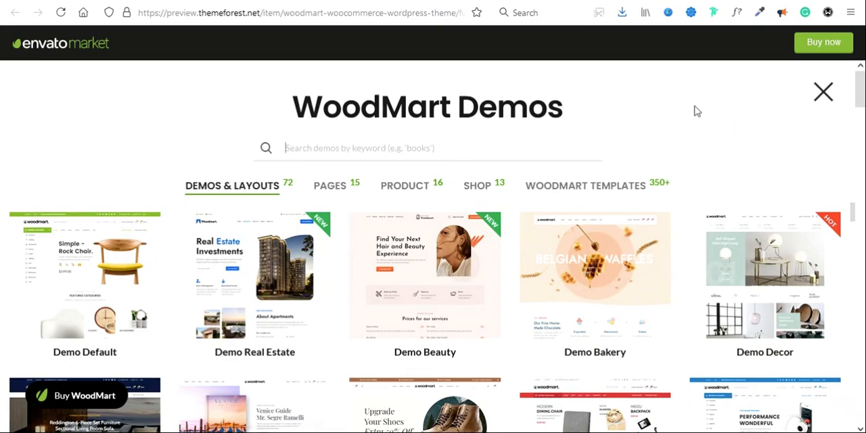
{"action": "left_click", "coordinate": [824, 92]}
{"action": "scroll", "coordinate": [500, 251], "scroll_direction": "down", "scroll_amount": 3}
{"action": "scroll", "coordinate": [501, 251], "scroll_direction": "up", "scroll_amount": 3}
{"action": "left_click", "coordinate": [620, 1]}
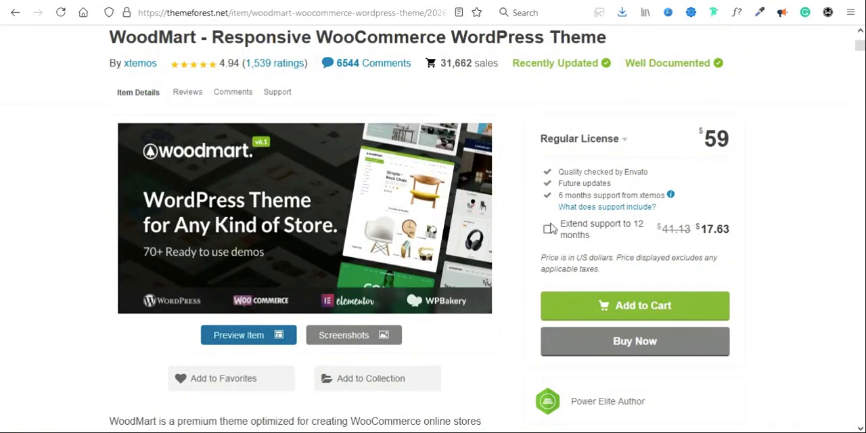
Step: Switch to File Explorer and open the woodmart_v5.2.0 archive from New folder under Desktop/SkillUp in WinRAR
{"action": "left_click", "coordinate": [541, 0]}
{"action": "left_click", "coordinate": [541, 0]}
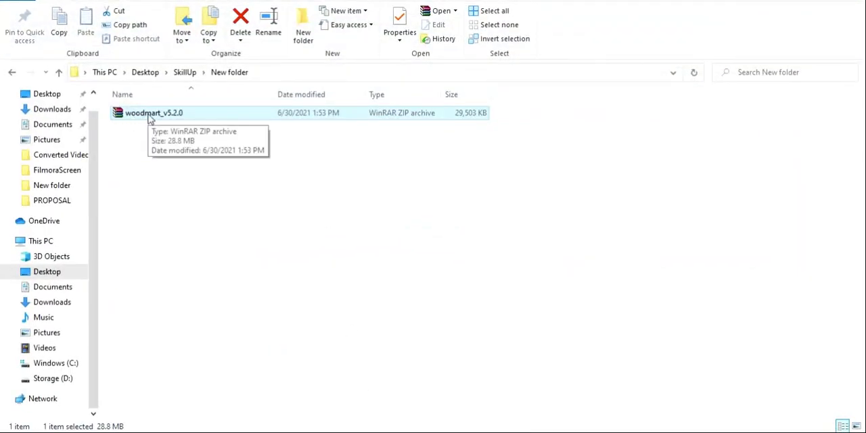
{"action": "double_click", "coordinate": [122, 116]}
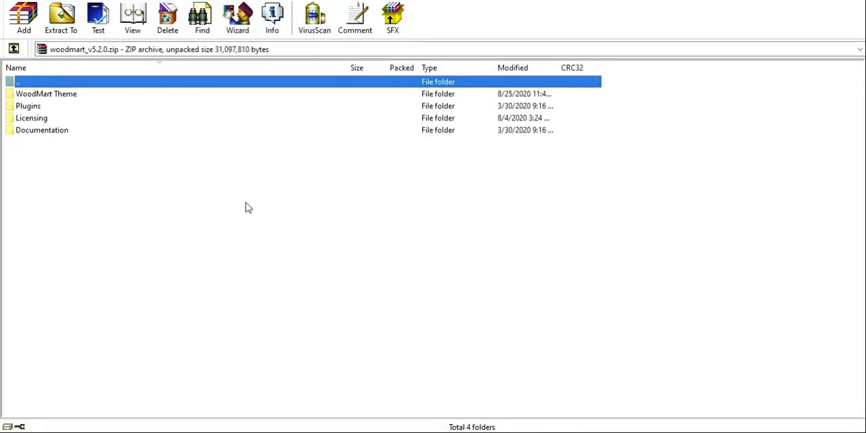
Step: Open online_documentation.html from the archive's Documentation folder in Firefox
{"action": "left_click", "coordinate": [497, 209]}
{"action": "double_click", "coordinate": [14, 131]}
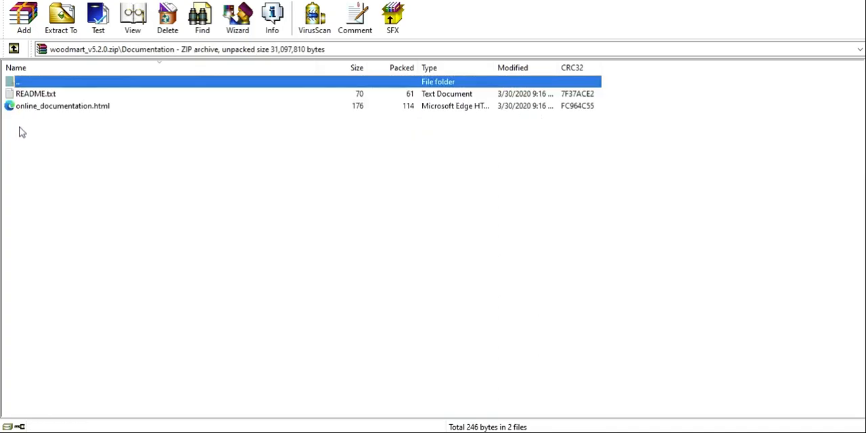
{"action": "left_click", "coordinate": [72, 107]}
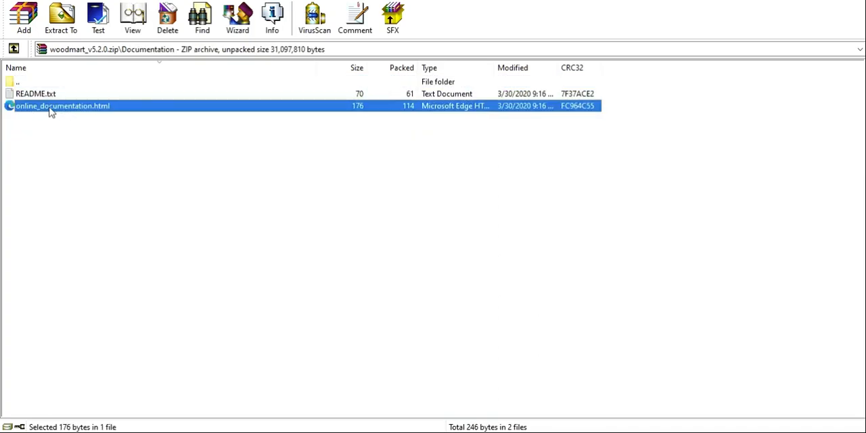
{"action": "double_click", "coordinate": [66, 107]}
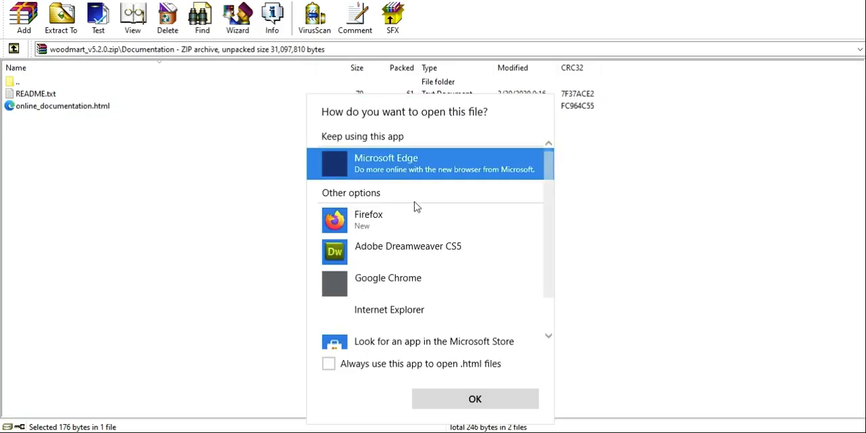
{"action": "left_click", "coordinate": [369, 220]}
{"action": "left_click", "coordinate": [459, 399]}
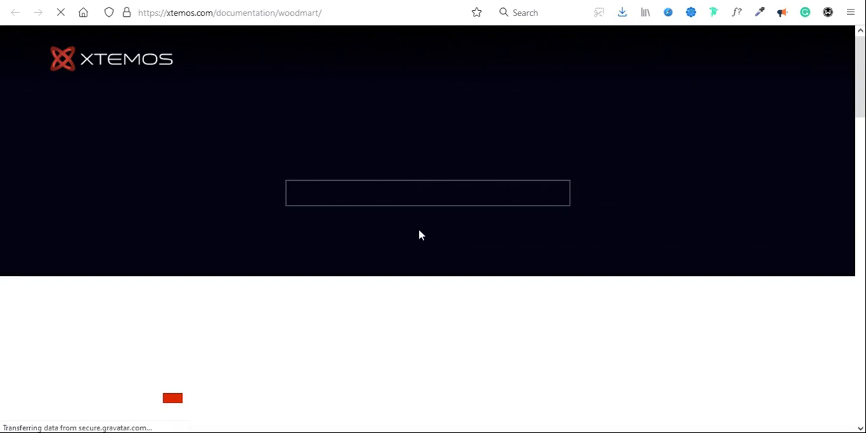
Step: Look through the WoodMart theme documentation and its Installation Process page for the ways to upload the theme
{"action": "scroll", "coordinate": [441, 315], "scroll_direction": "down", "scroll_amount": 3}
{"action": "scroll", "coordinate": [440, 315], "scroll_direction": "down", "scroll_amount": 5}
{"action": "scroll", "coordinate": [440, 315], "scroll_direction": "up", "scroll_amount": 4}
{"action": "scroll", "coordinate": [440, 315], "scroll_direction": "down", "scroll_amount": 5}
{"action": "scroll", "coordinate": [441, 315], "scroll_direction": "up", "scroll_amount": 10}
{"action": "scroll", "coordinate": [440, 315], "scroll_direction": "down", "scroll_amount": 3}
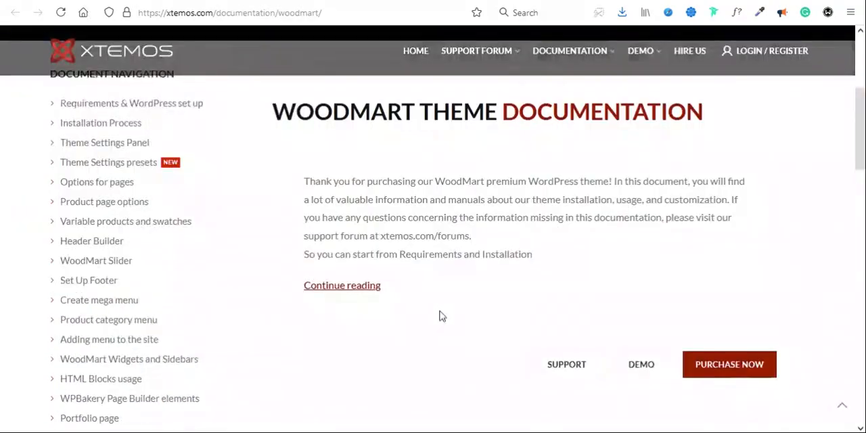
{"action": "scroll", "coordinate": [299, 209], "scroll_direction": "up", "scroll_amount": 3}
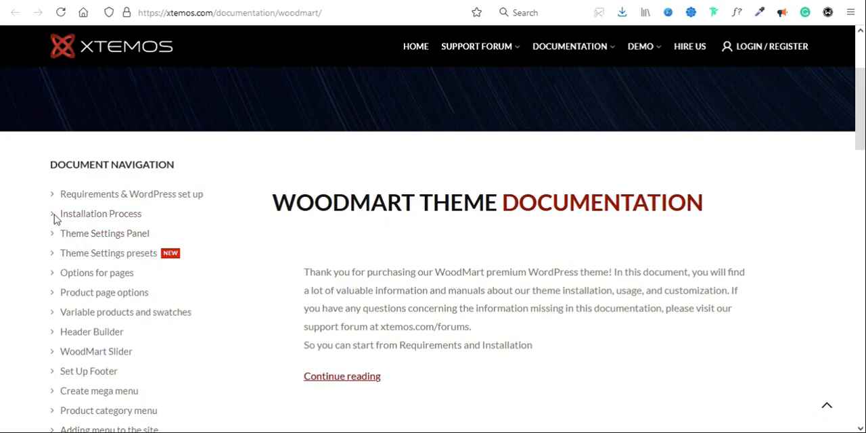
{"action": "left_click", "coordinate": [72, 221]}
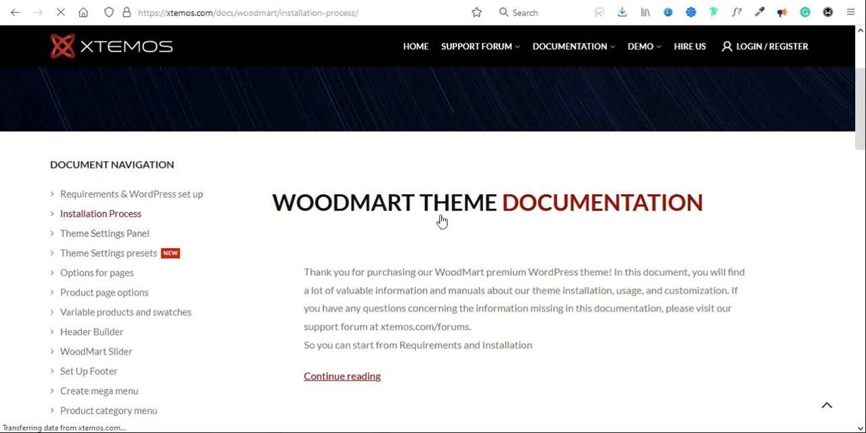
{"action": "scroll", "coordinate": [488, 259], "scroll_direction": "down", "scroll_amount": 3}
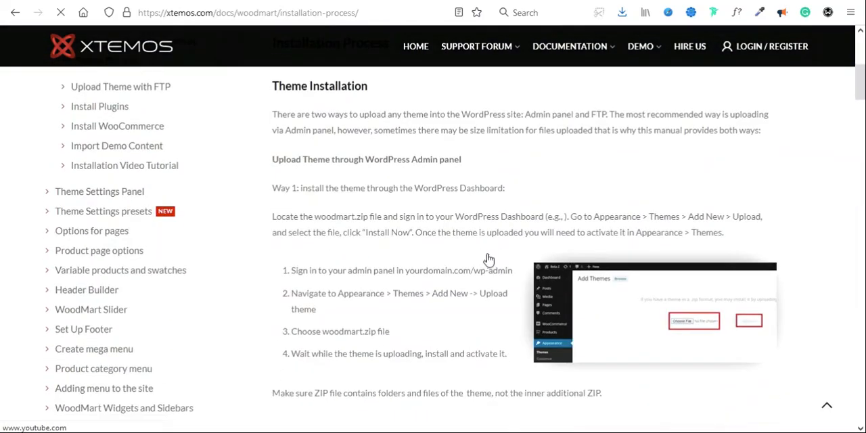
{"action": "scroll", "coordinate": [448, 257], "scroll_direction": "up", "scroll_amount": 2}
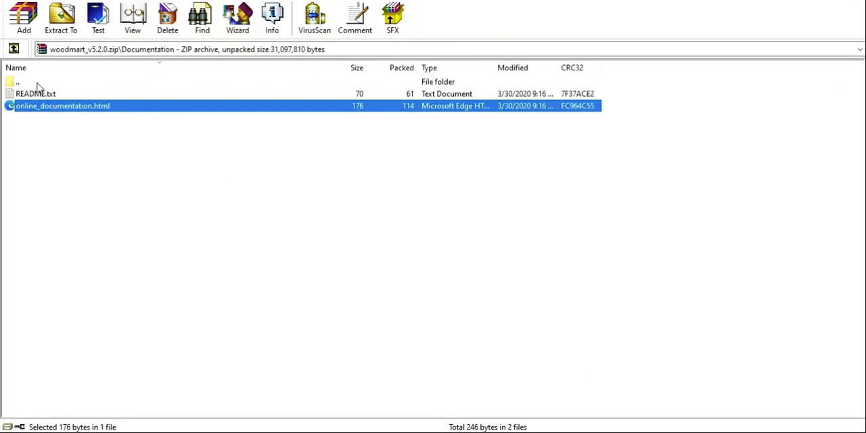
Step: Return to File Explorer, extract the woodmart_v5.2.0 archive into its current folder, and open the extracted WoodMart Theme folder
{"action": "left_click", "coordinate": [114, 187]}
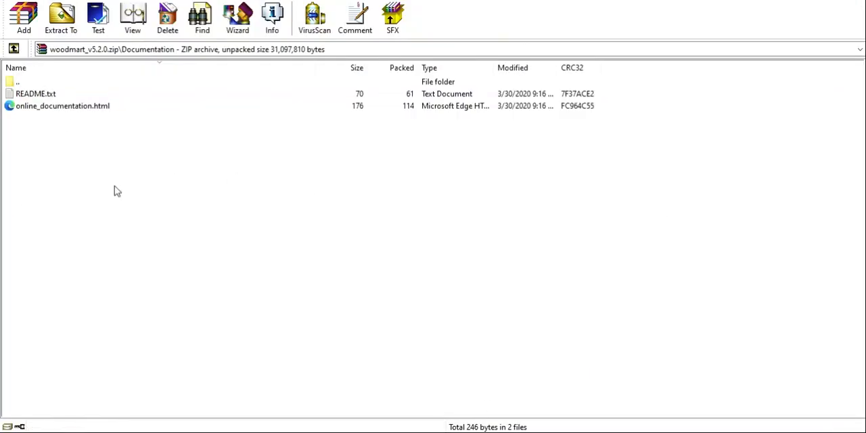
{"action": "key", "text": "BackSpace"}
{"action": "key", "text": "BackSpace"}
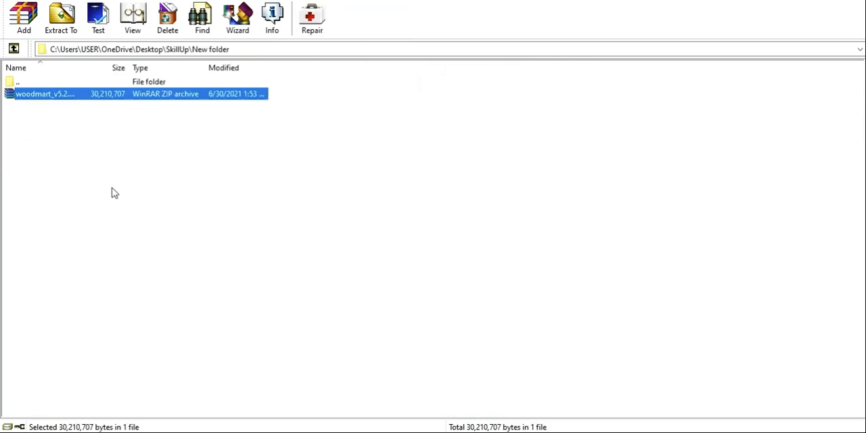
{"action": "left_click_drag", "start_coordinate": [27, 102], "coordinate": [23, 98]}
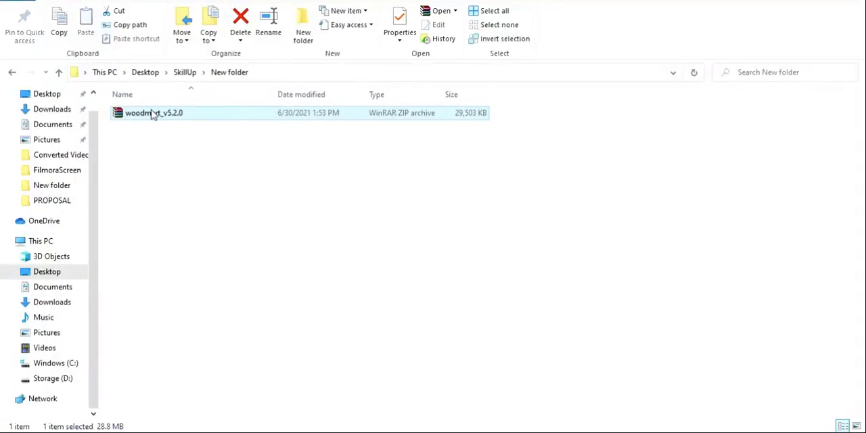
{"action": "right_click", "coordinate": [151, 110]}
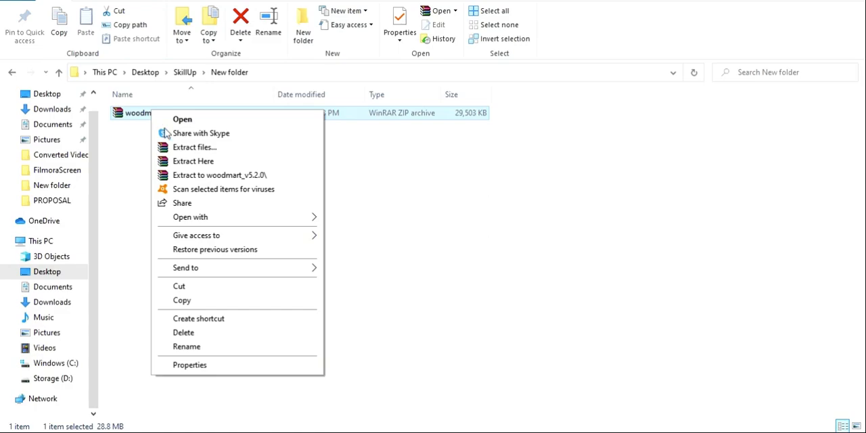
{"action": "left_click", "coordinate": [207, 161]}
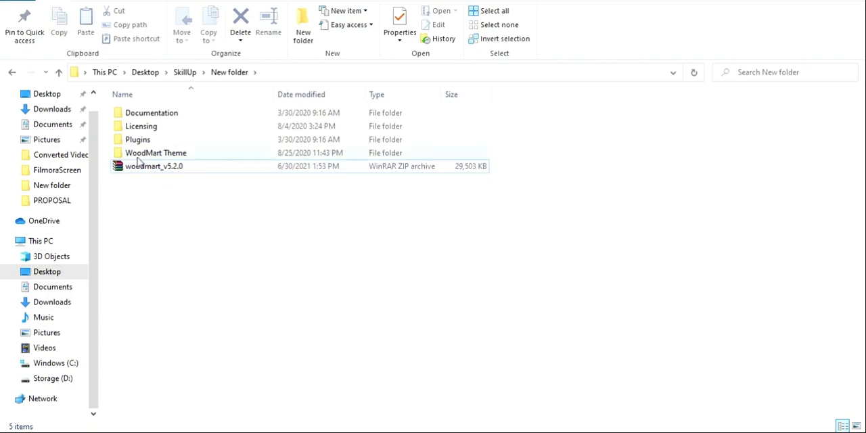
{"action": "double_click", "coordinate": [123, 155]}
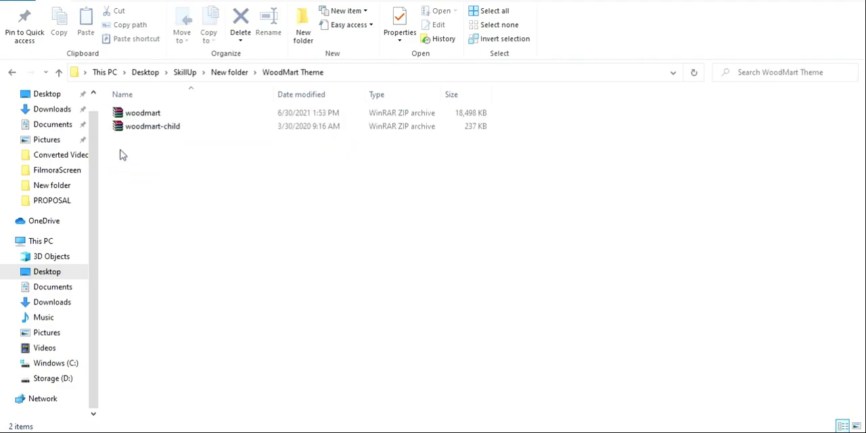
{"action": "left_click", "coordinate": [125, 115]}
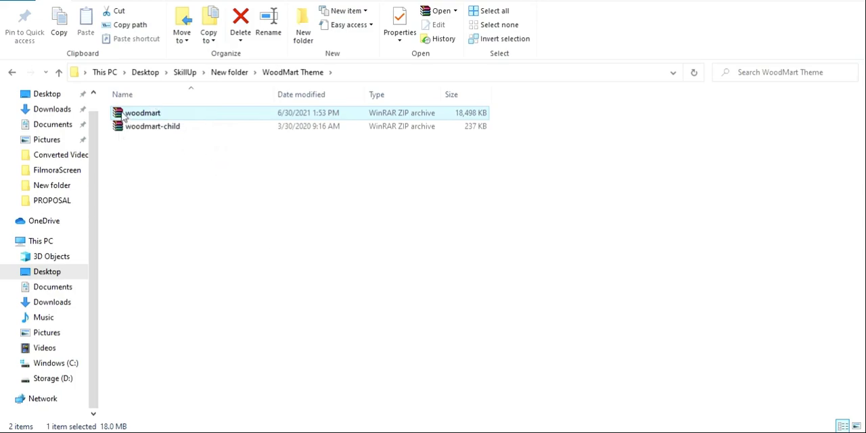
{"action": "left_click_drag", "start_coordinate": [125, 119], "coordinate": [555, 432]}
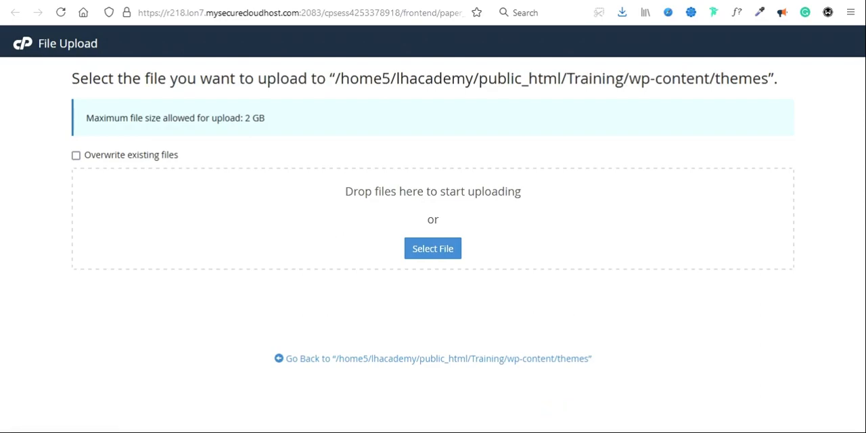
{"action": "right_click", "coordinate": [544, 432]}
{"action": "left_click", "coordinate": [541, 430]}
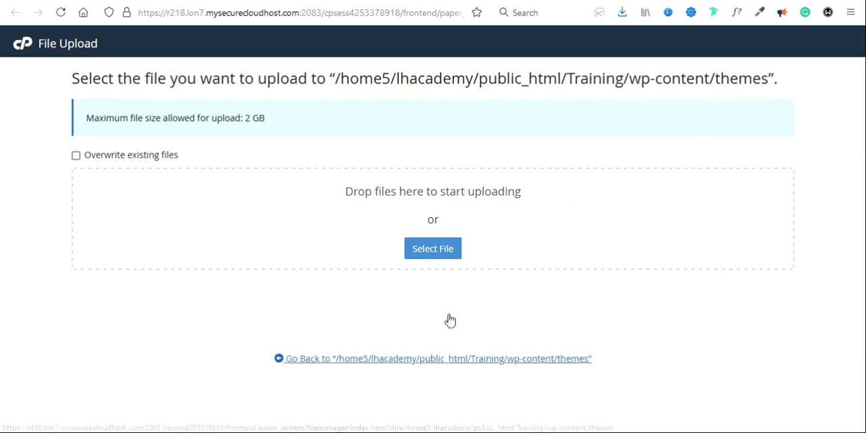
{"action": "left_click", "coordinate": [438, 249]}
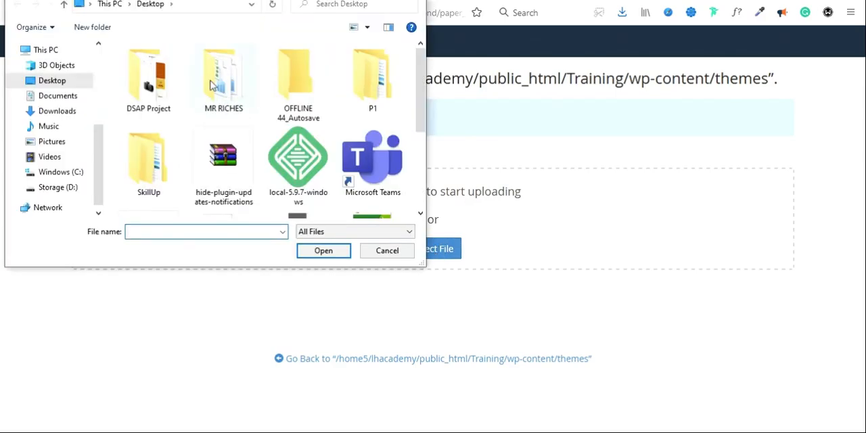
{"action": "left_click", "coordinate": [388, 252]}
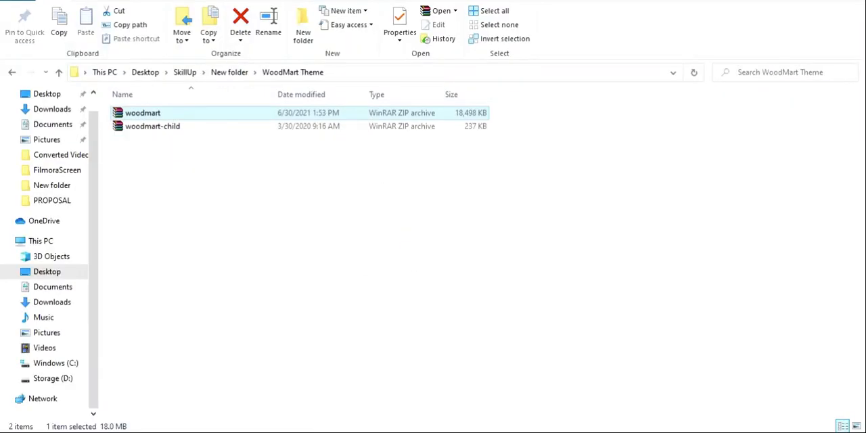
Step: Copy the WoodMart Theme folder's path from File Explorer and open that folder in the cPanel upload page's file chooser
{"action": "left_click", "coordinate": [374, 75]}
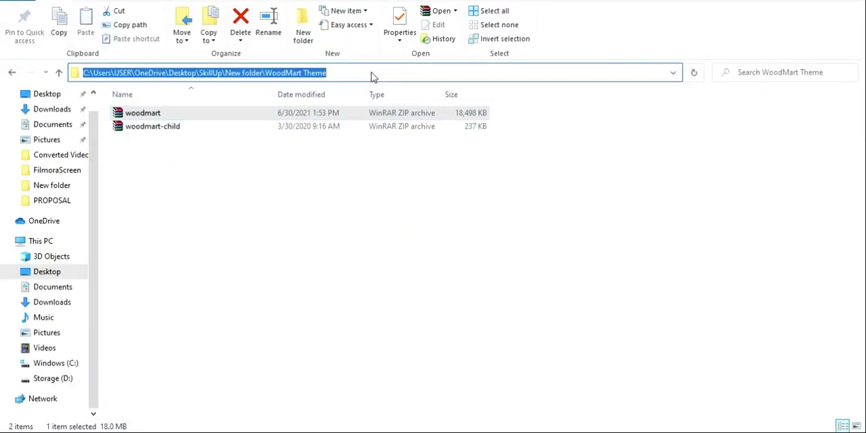
{"action": "left_click", "coordinate": [375, 273]}
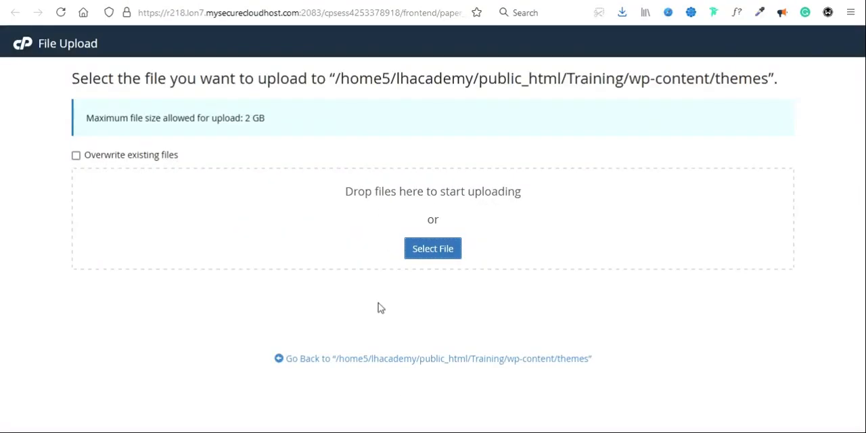
{"action": "left_click", "coordinate": [433, 250]}
{"action": "left_click", "coordinate": [195, 11]}
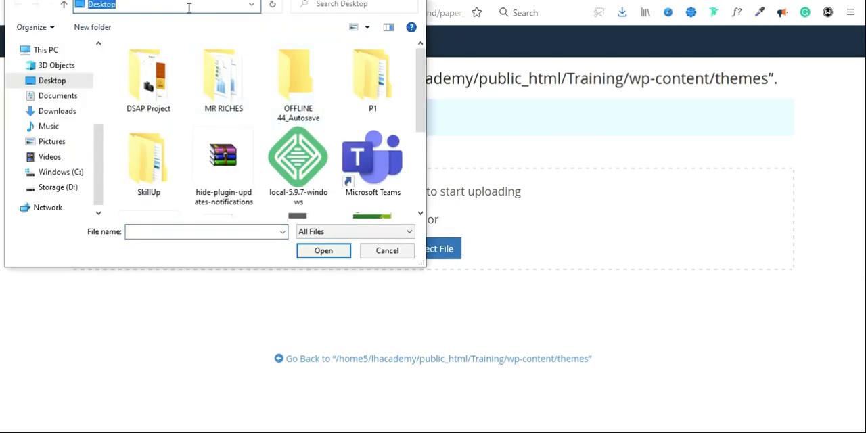
{"action": "key", "text": "ctrl+v"}
{"action": "key", "text": "Return"}
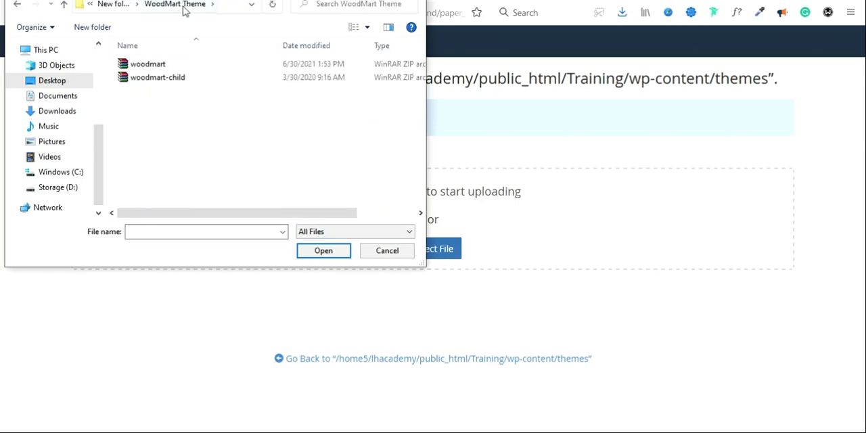
Step: Upload woodmart.zip and woodmart-child.zip to the site's themes folder and refresh the folder listing in File Manager
{"action": "left_click", "coordinate": [130, 68]}
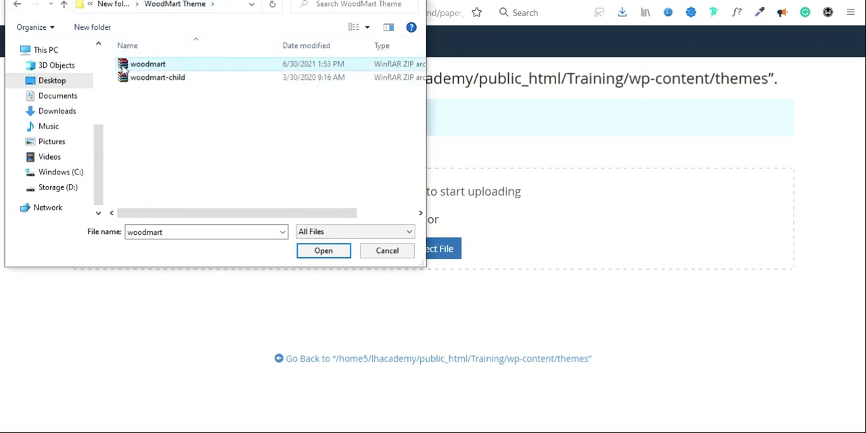
{"action": "left_click", "coordinate": [126, 80]}
{"action": "double_click", "coordinate": [123, 64]}
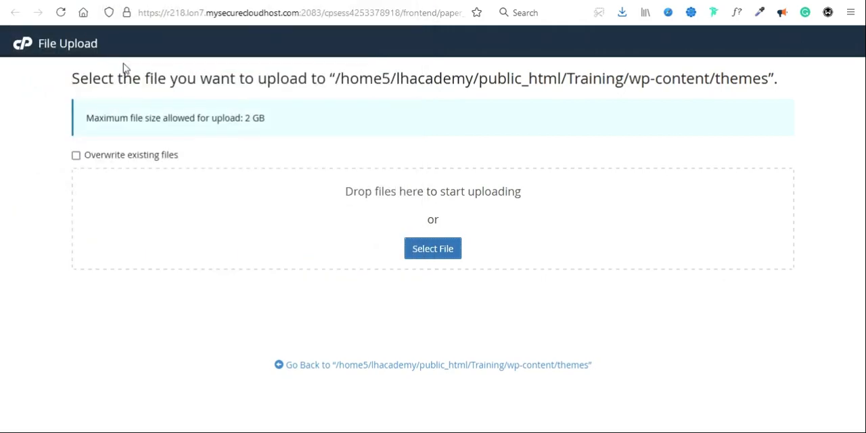
{"action": "left_click", "coordinate": [434, 254]}
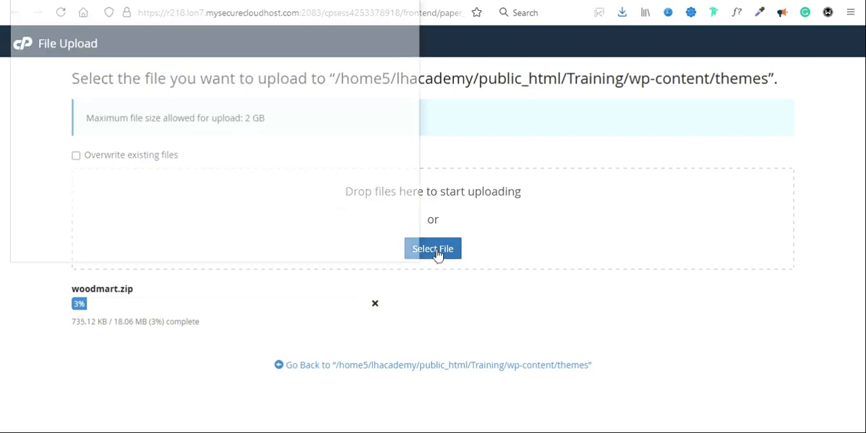
{"action": "double_click", "coordinate": [139, 78]}
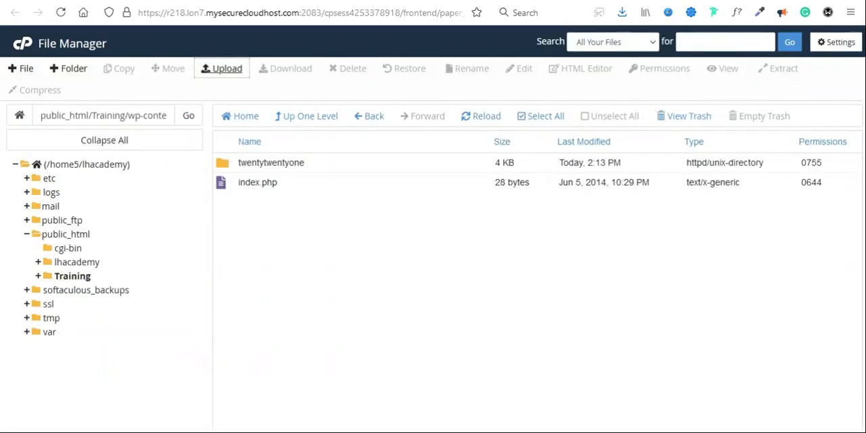
{"action": "left_click", "coordinate": [477, 117]}
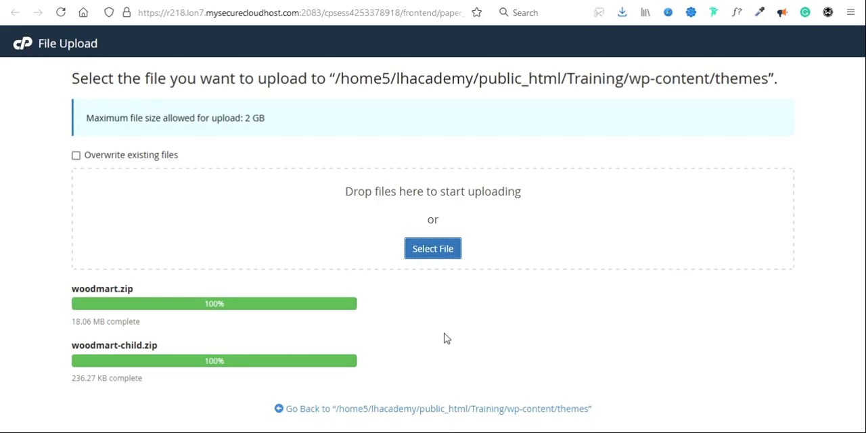
{"action": "left_click", "coordinate": [524, 2]}
{"action": "left_click", "coordinate": [482, 116]}
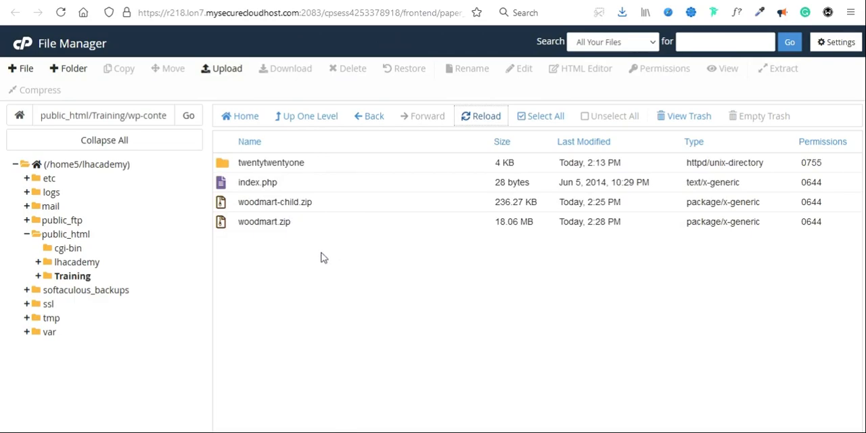
Step: Extract woodmart.zip into /public_html/Training/wp-content/themes and refresh the folder listing
{"action": "left_click", "coordinate": [224, 226]}
{"action": "right_click", "coordinate": [225, 233]}
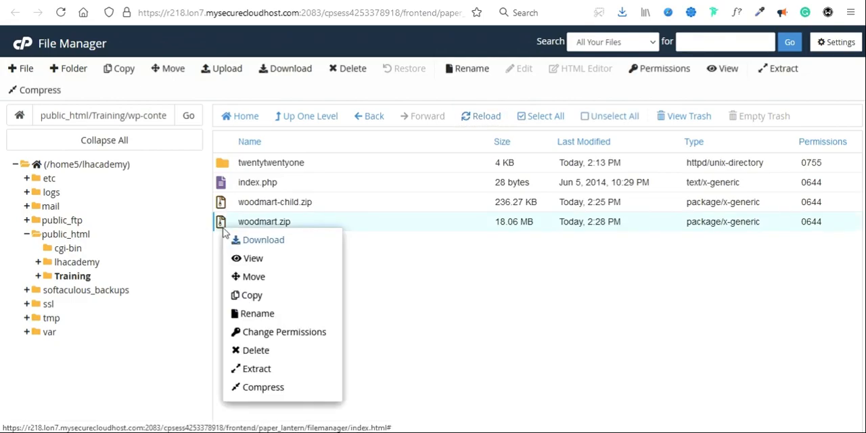
{"action": "left_click", "coordinate": [260, 370]}
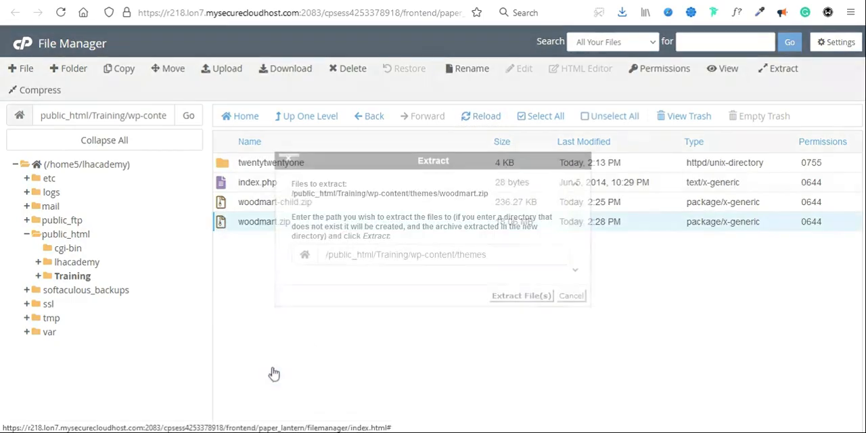
{"action": "left_click", "coordinate": [521, 294]}
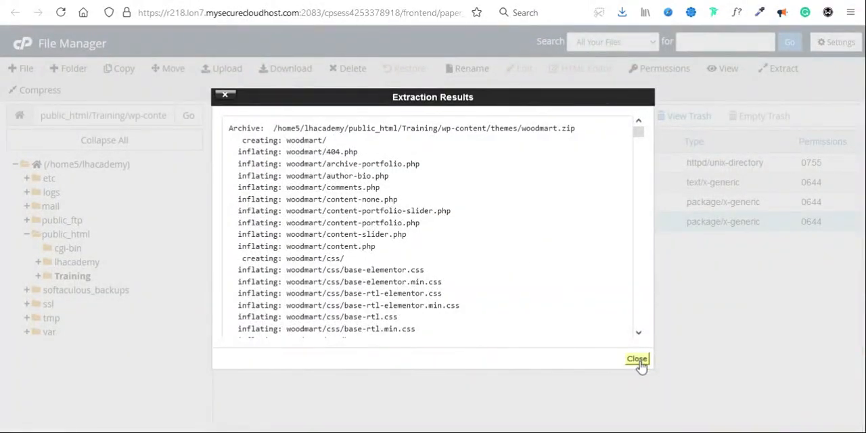
{"action": "left_click", "coordinate": [639, 361]}
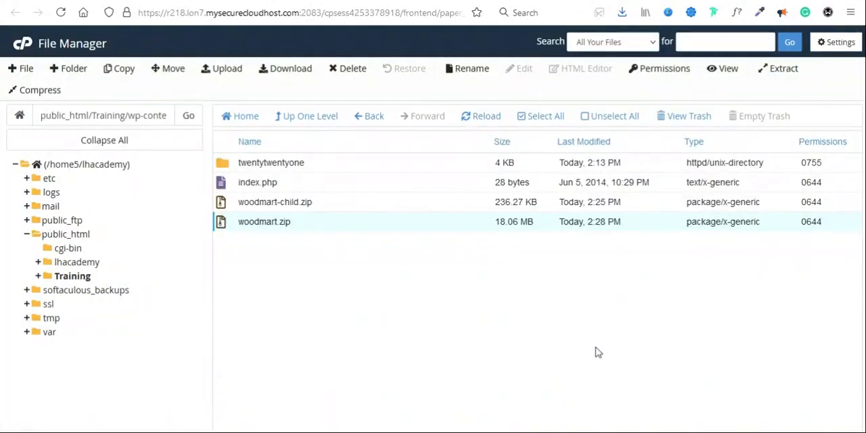
{"action": "left_click", "coordinate": [478, 122]}
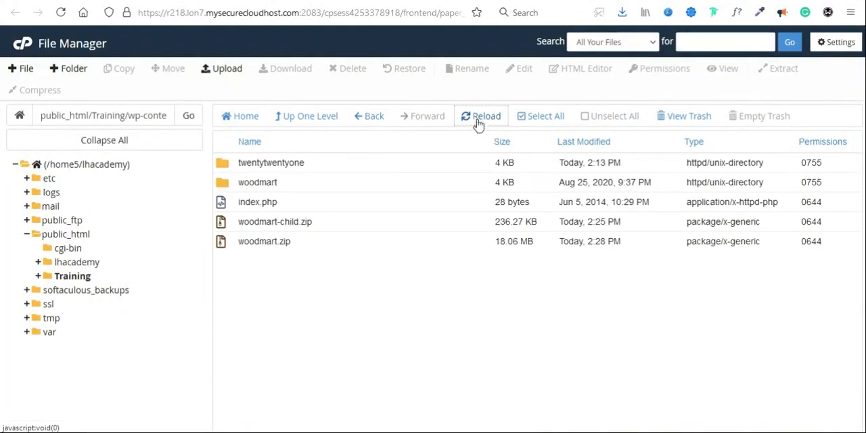
Step: Extract woodmart-child.zip into /public_html/Training/wp-content/themes and refresh the folder listing
{"action": "left_click", "coordinate": [221, 225]}
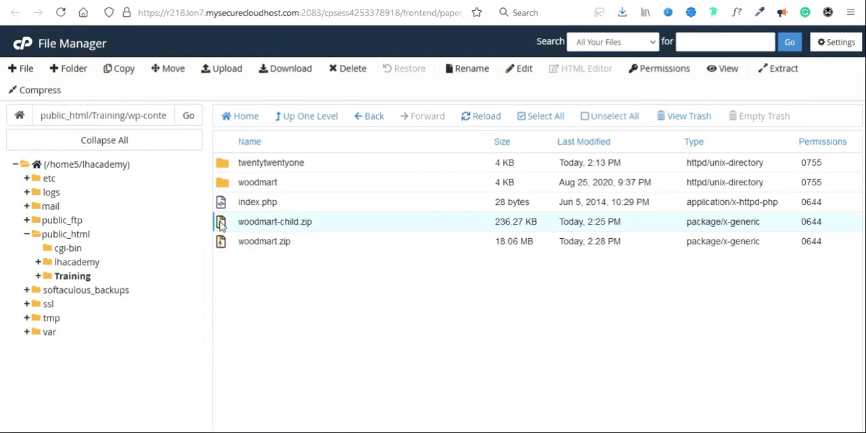
{"action": "right_click", "coordinate": [221, 225]}
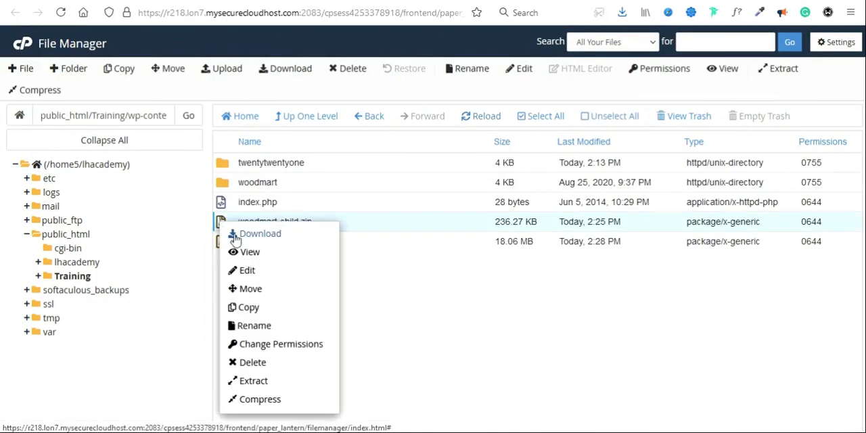
{"action": "left_click", "coordinate": [254, 381]}
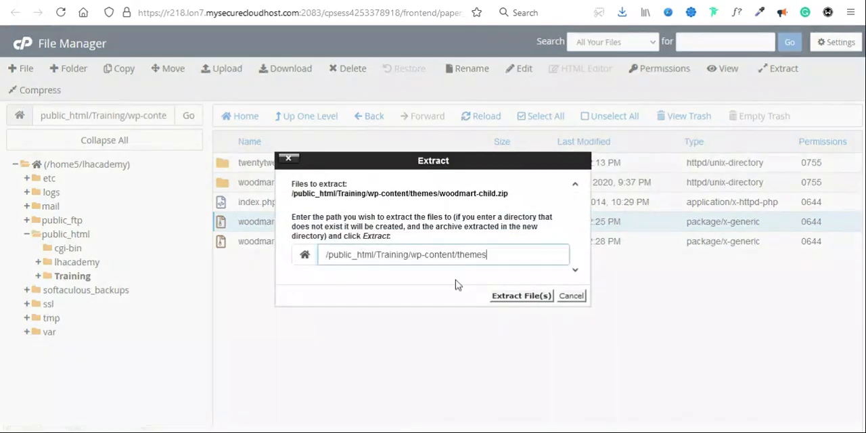
{"action": "left_click", "coordinate": [510, 301]}
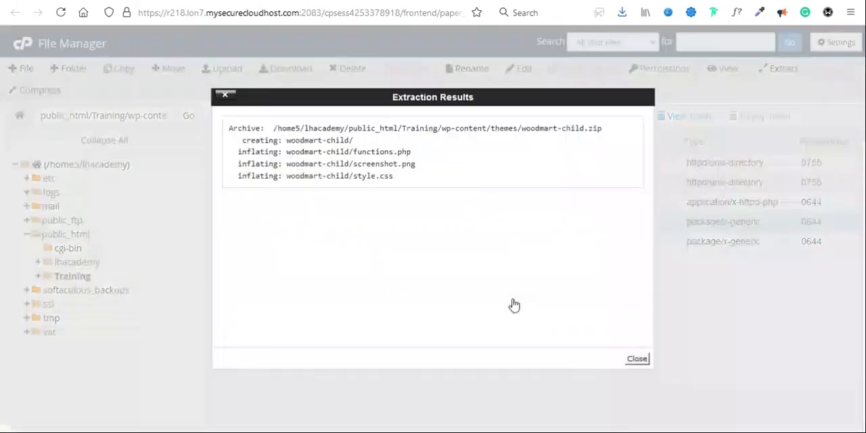
{"action": "left_click", "coordinate": [636, 358]}
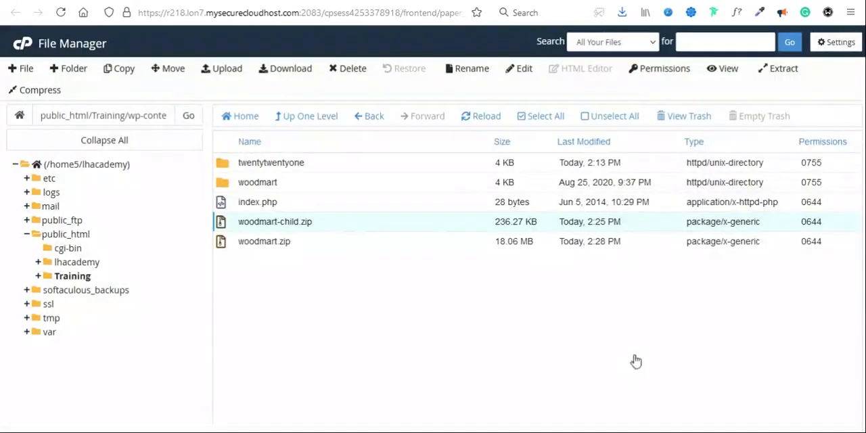
{"action": "left_click", "coordinate": [485, 115]}
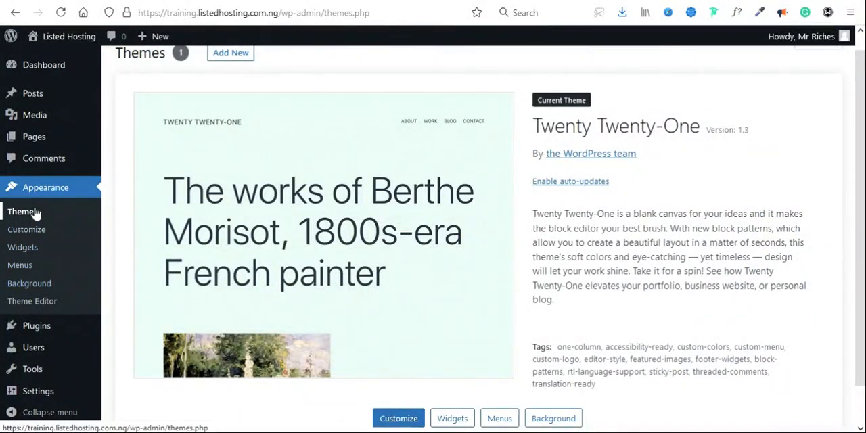
Step: Switch to the WordPress admin, reload the installed themes page, and look over the Woodmart and Woodmart Child entries
{"action": "left_click", "coordinate": [18, 216]}
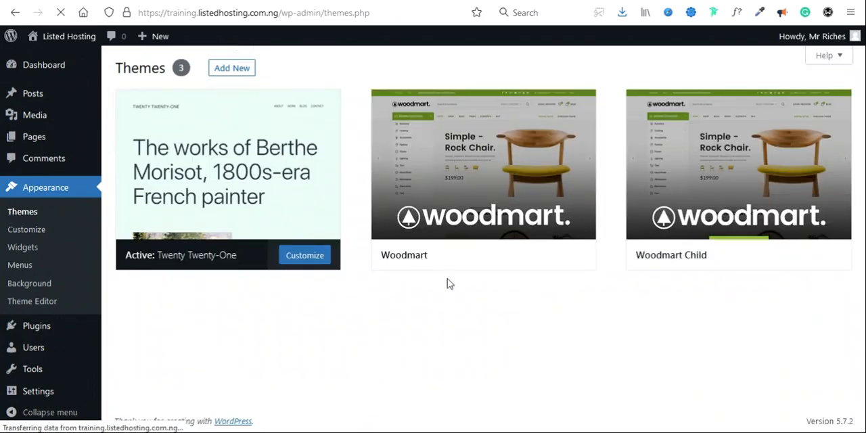
{"action": "mouse_move", "coordinate": [706, 161]}
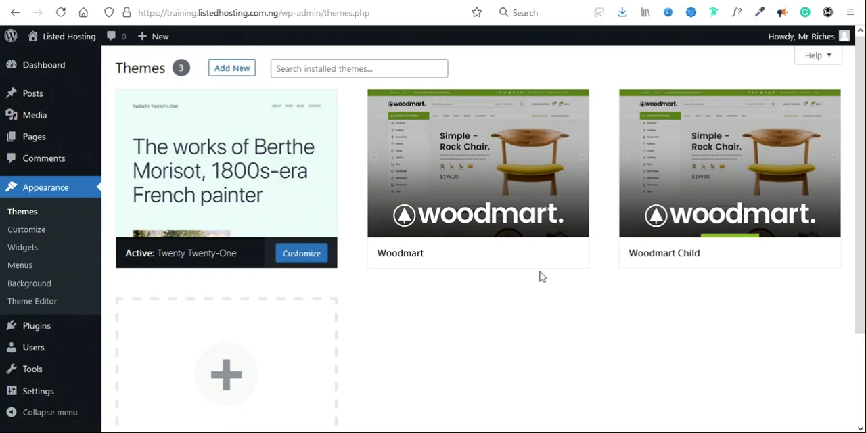
{"action": "mouse_move", "coordinate": [685, 258]}
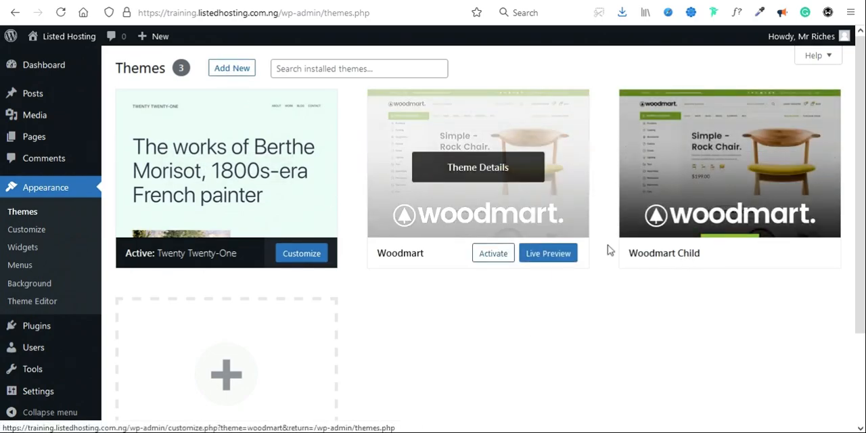